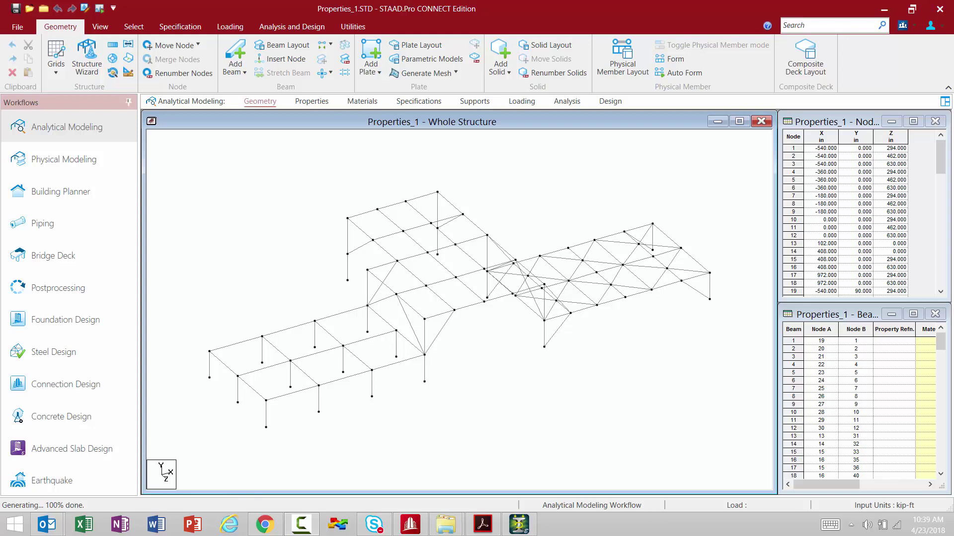
Add a W16X36 single W-shape section in STEEL from the American hot-rolled steel tables to the structure's section properties.
click(310, 103)
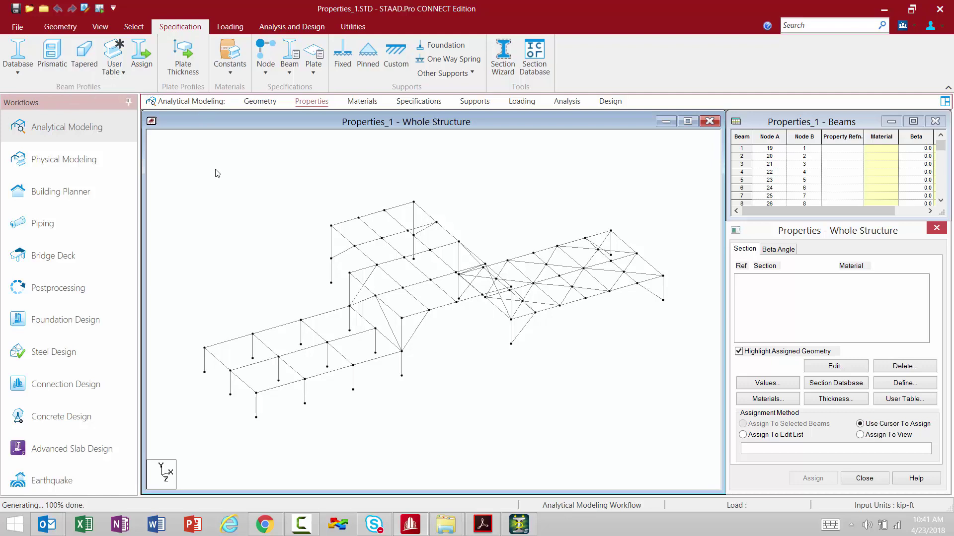
click(15, 73)
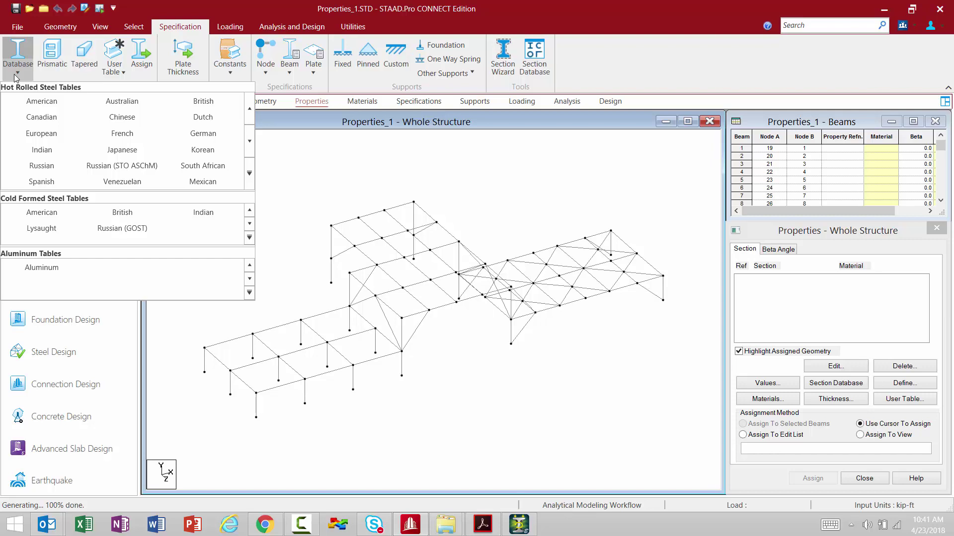
click(35, 101)
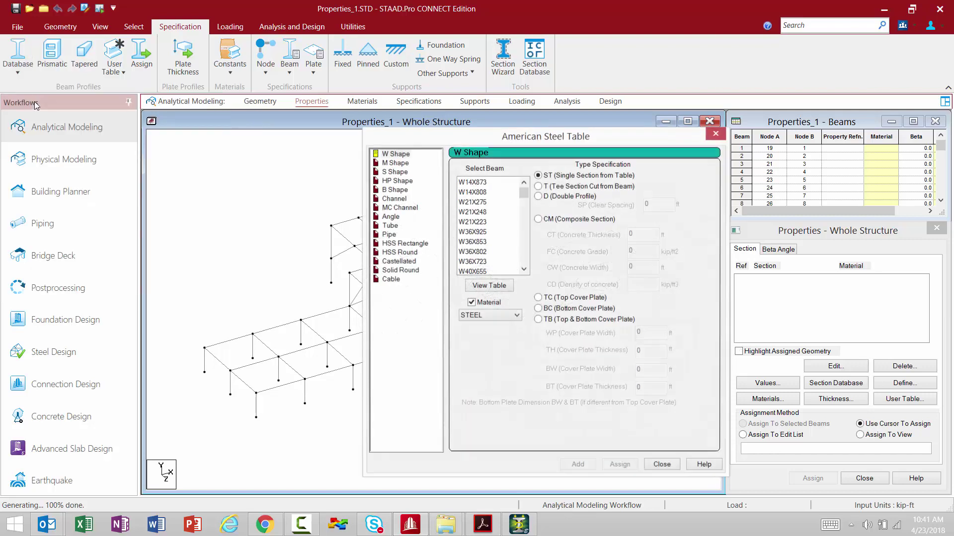
click(392, 155)
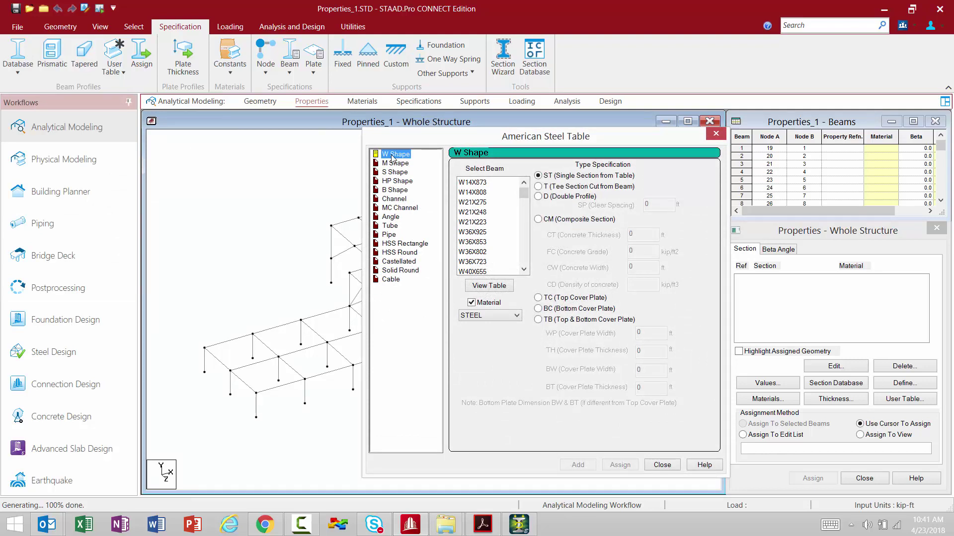
scroll(527, 259, down, 5)
scroll(527, 260, down, 10)
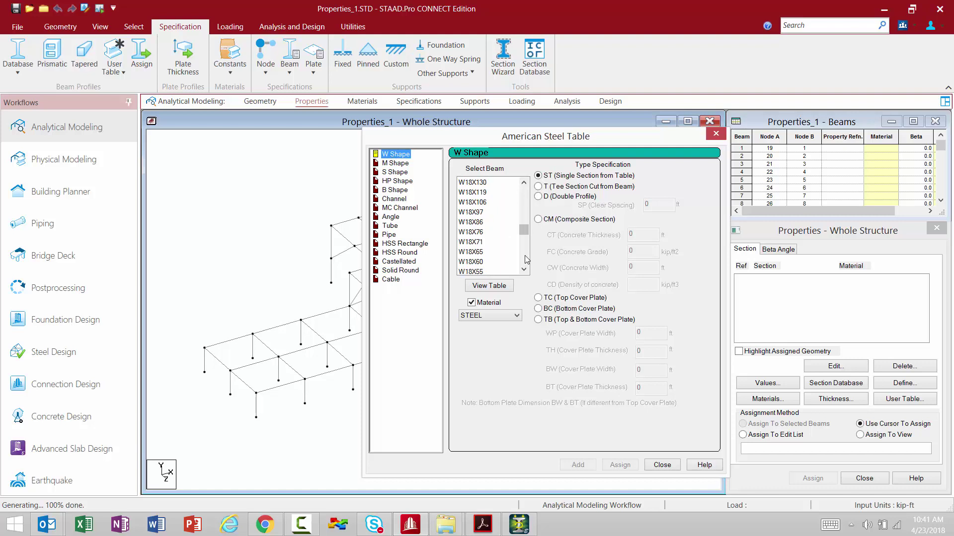
drag(524, 237, 524, 241)
click(473, 213)
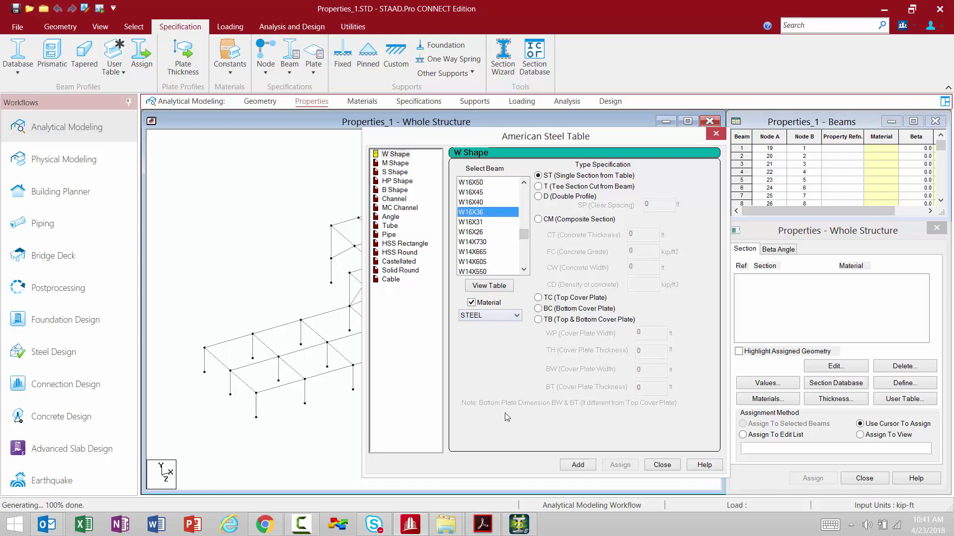
click(578, 465)
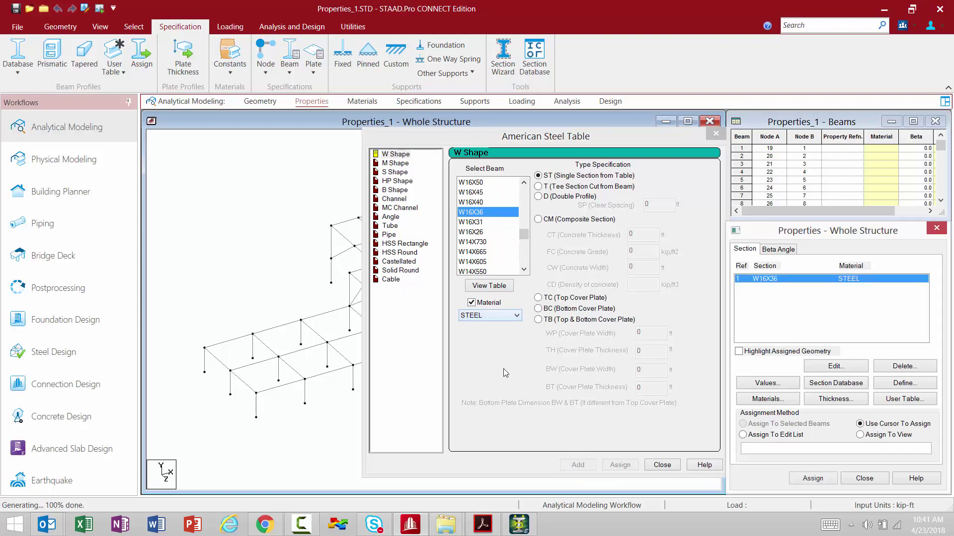
Add the rectangular HSS section HSST8X8X0.375 in STEEL from the American steel table and close the table.
click(392, 244)
click(498, 229)
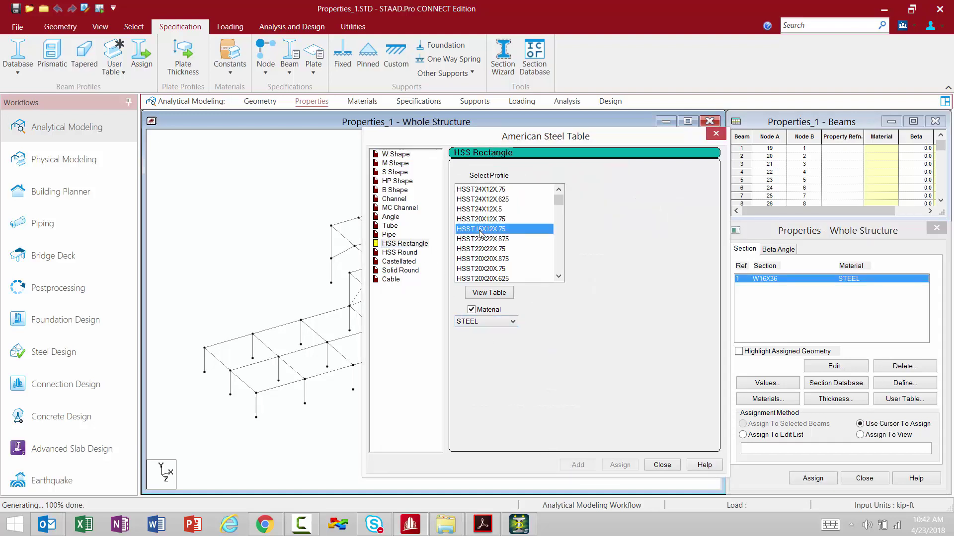
scroll(498, 229, down, 5)
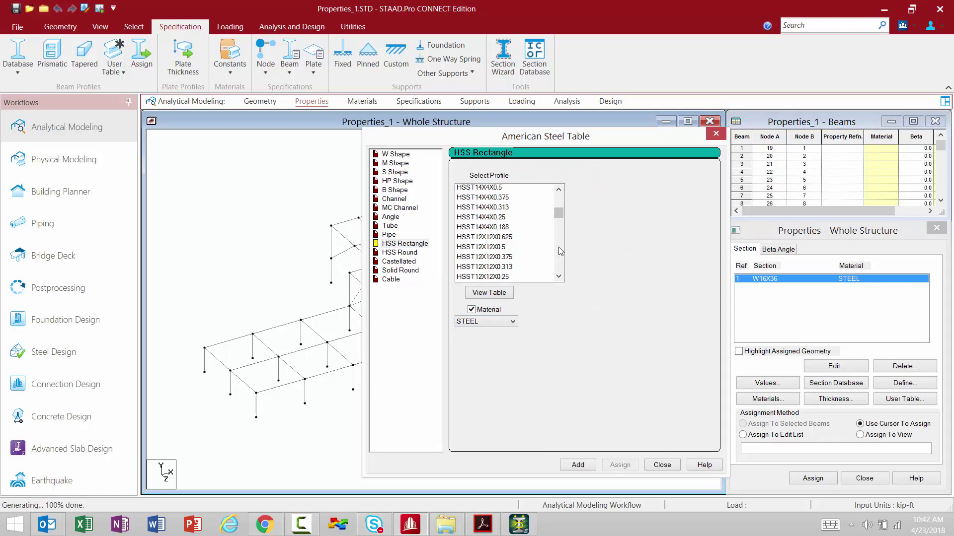
scroll(560, 251, down, 15)
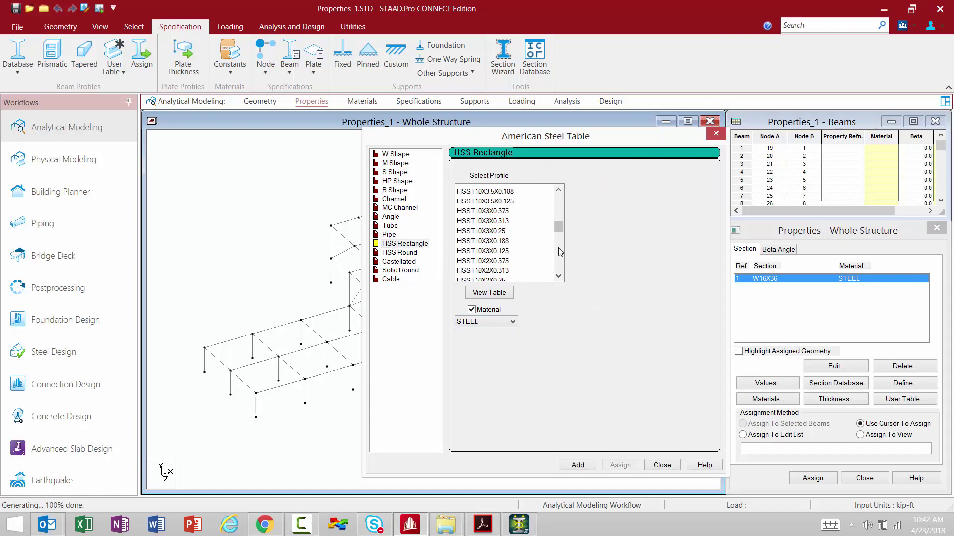
scroll(560, 257, down, 8)
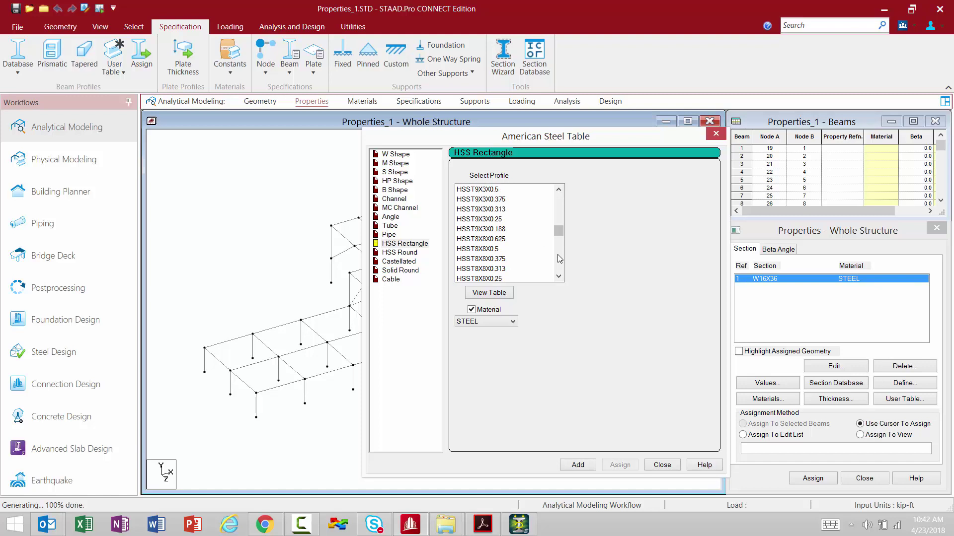
click(476, 260)
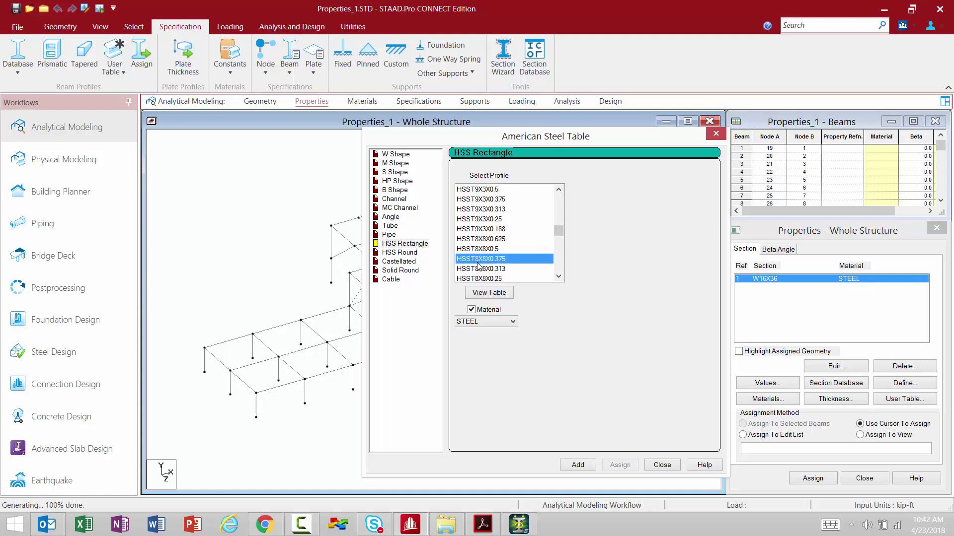
click(479, 322)
click(479, 322)
click(575, 466)
click(653, 466)
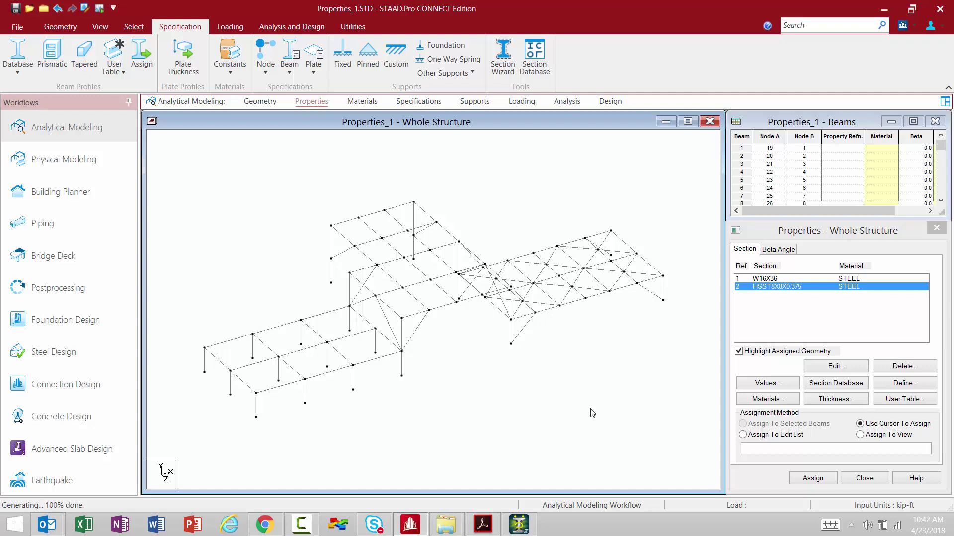
Assign the W16X36 section to all beams parallel to the X and Z axes.
click(779, 279)
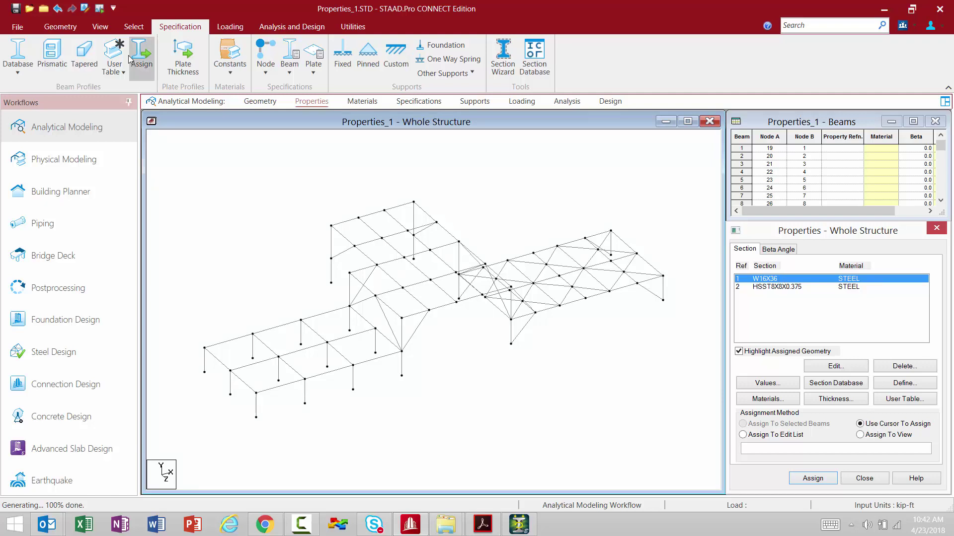
click(131, 25)
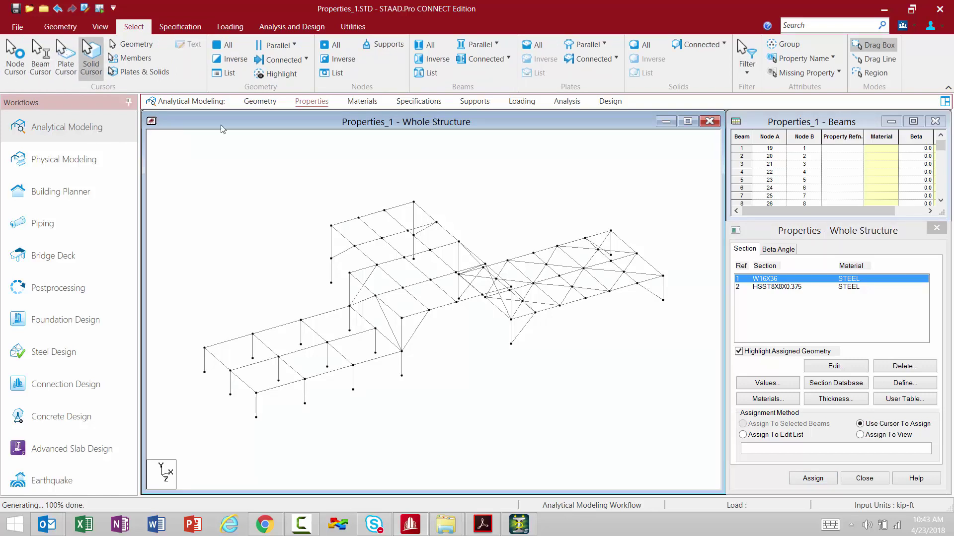
click(478, 46)
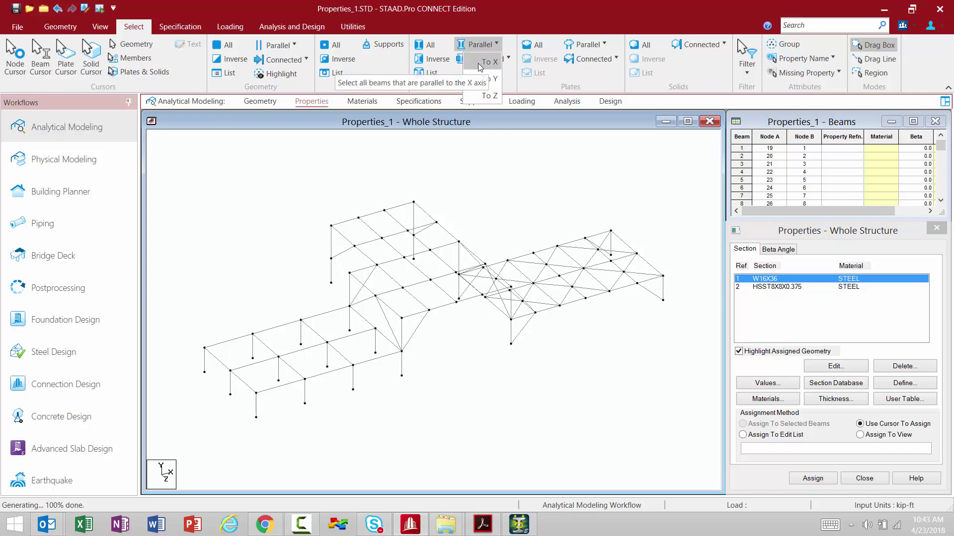
click(480, 63)
click(486, 47)
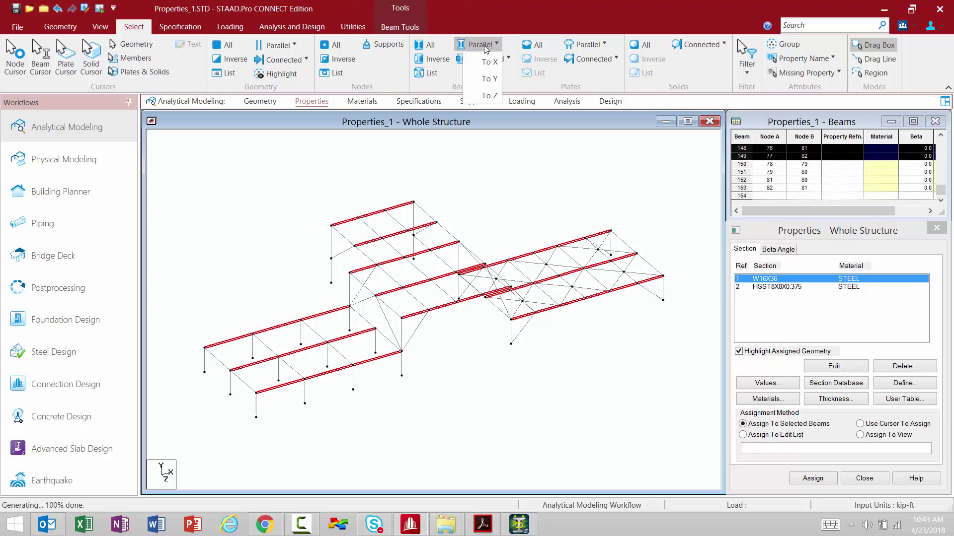
click(489, 95)
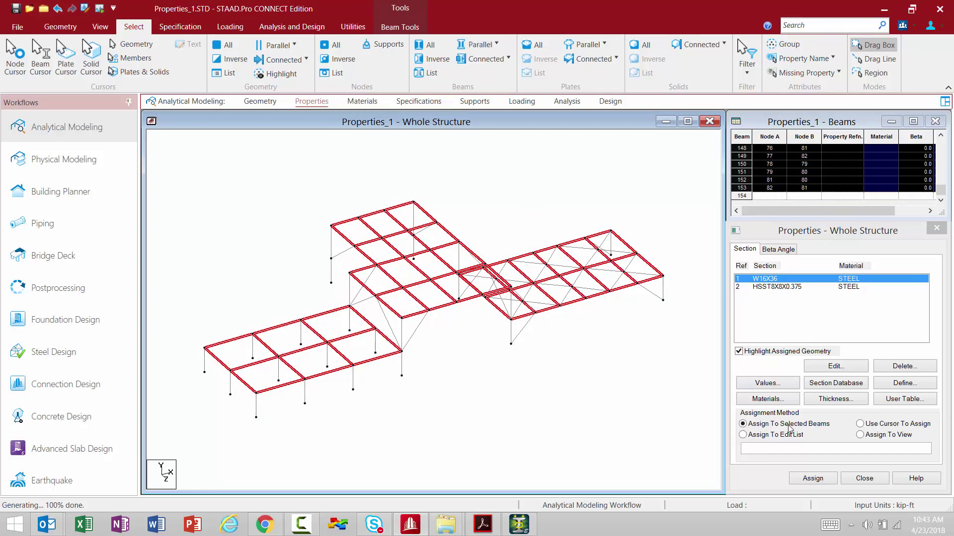
click(813, 478)
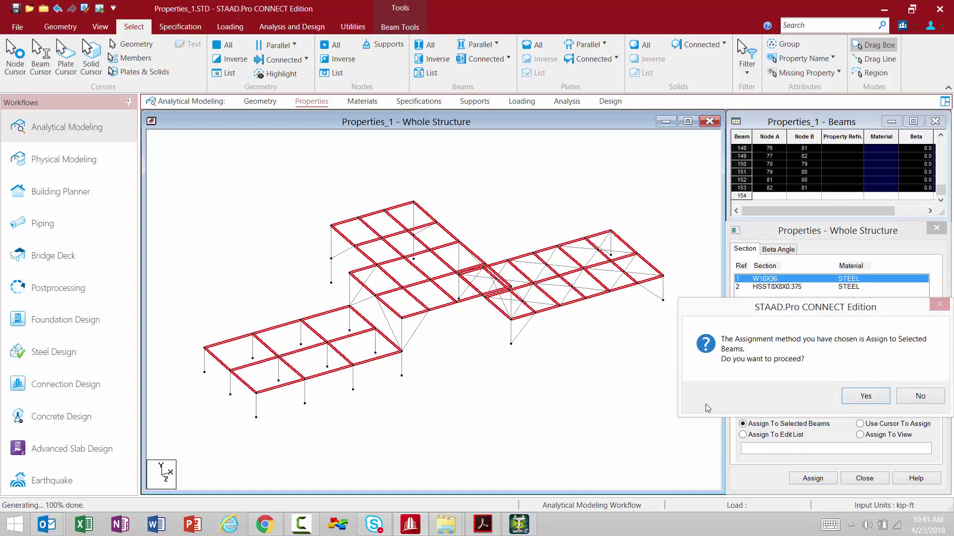
click(856, 393)
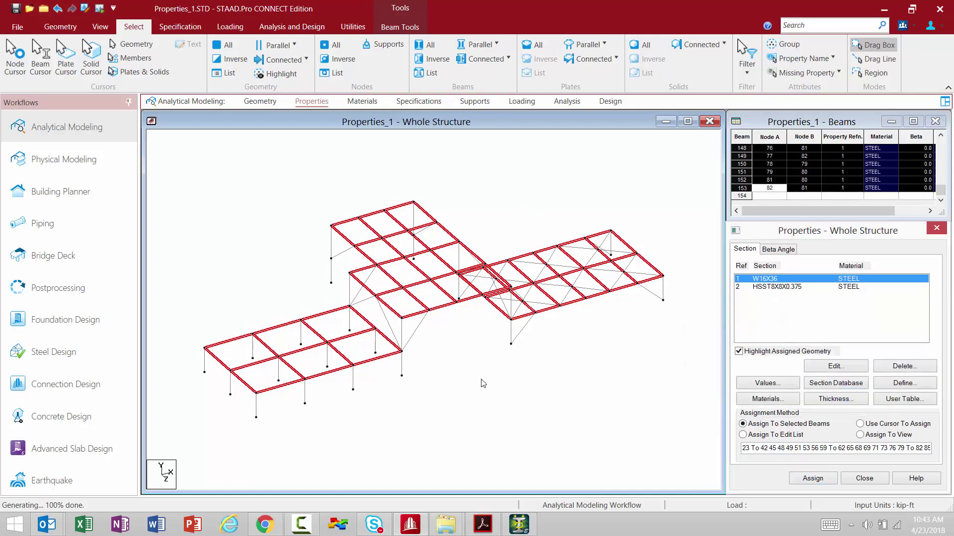
Assign the HSST8X8X0.375 section to all members with a missing property, and clear the selection.
click(760, 287)
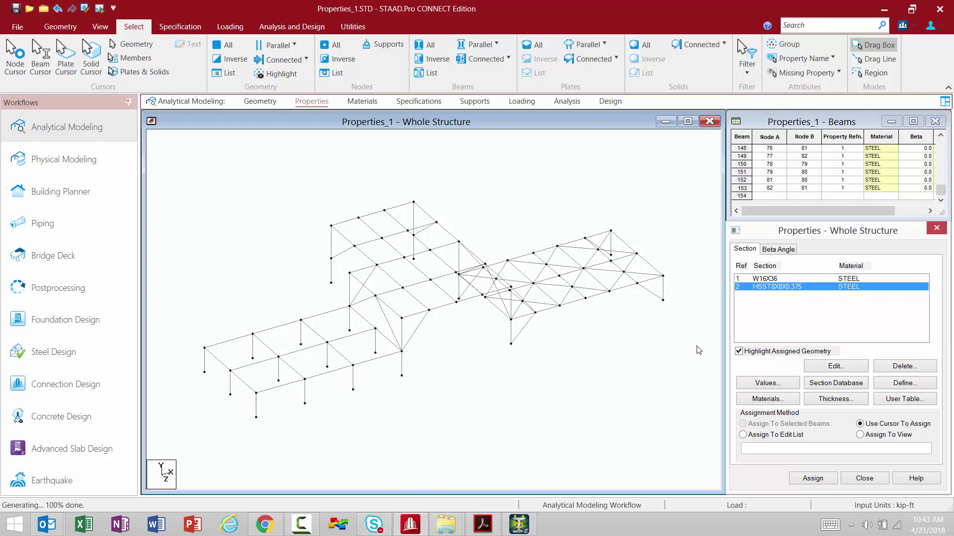
click(802, 88)
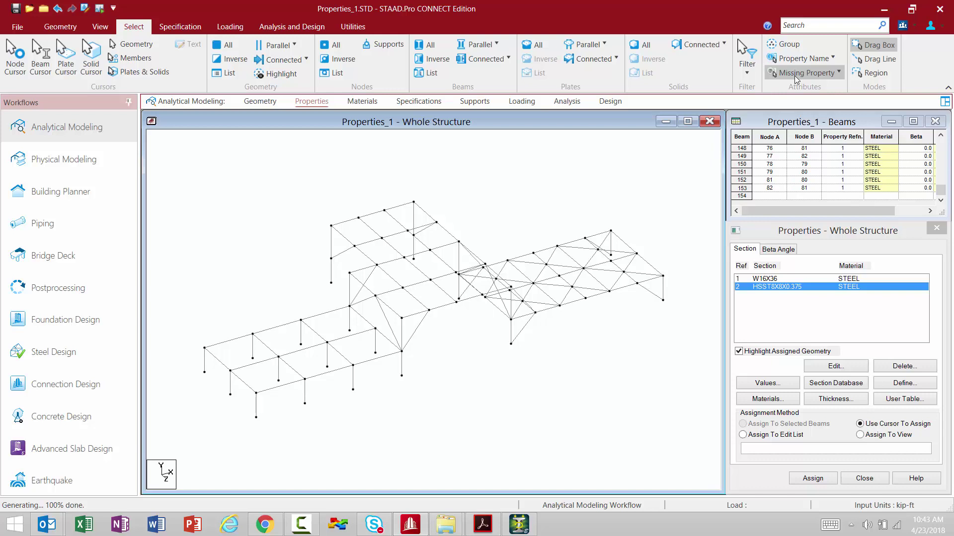
click(796, 78)
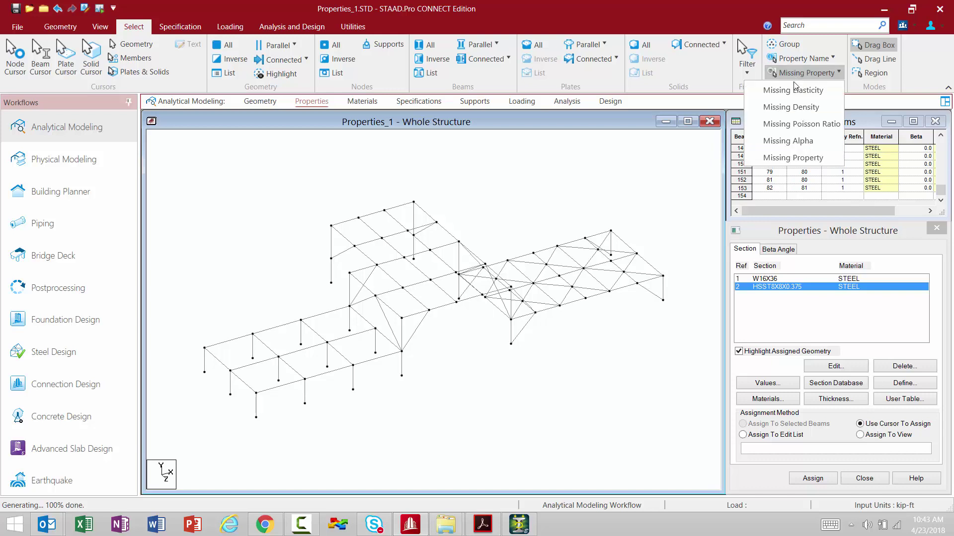
click(793, 157)
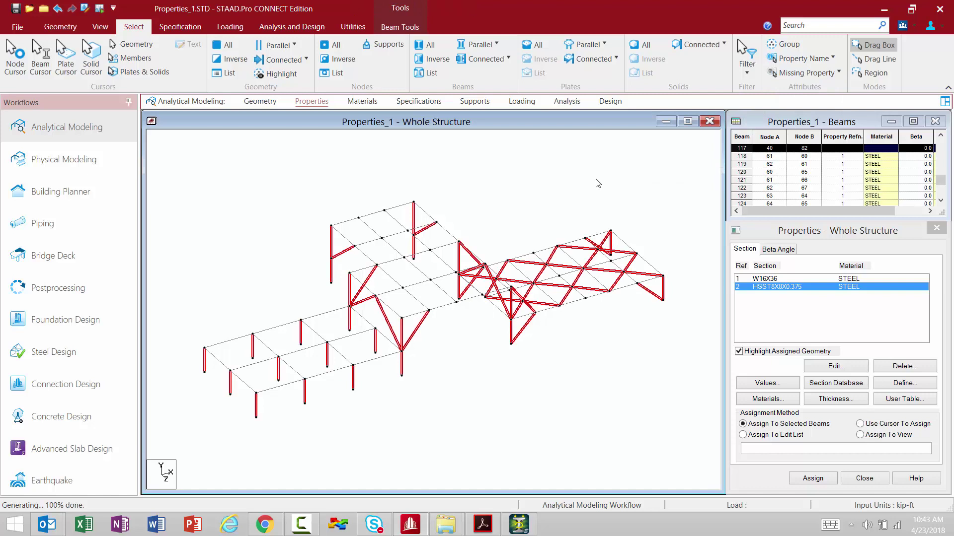
click(813, 479)
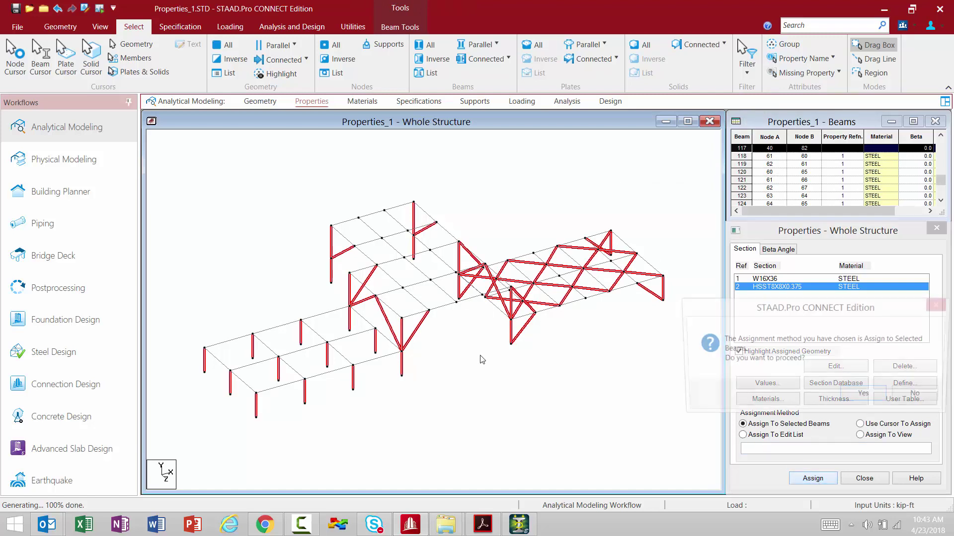
click(864, 396)
click(617, 404)
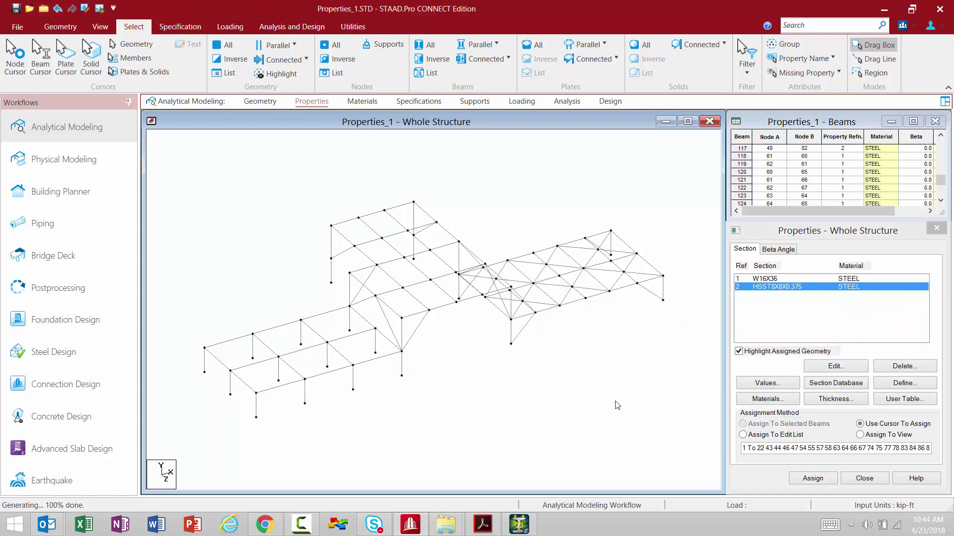
Check the structure for any remaining members with a missing property.
click(793, 73)
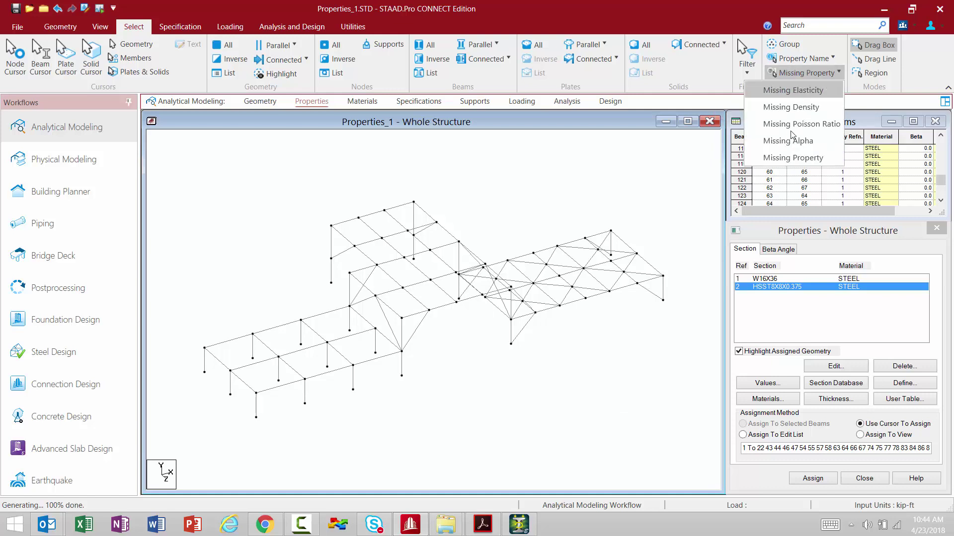
click(793, 158)
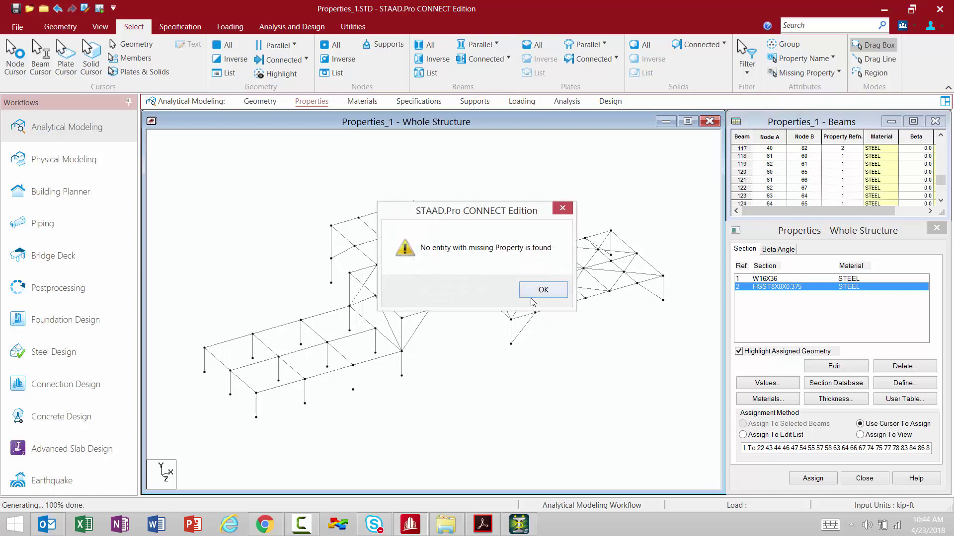
click(542, 290)
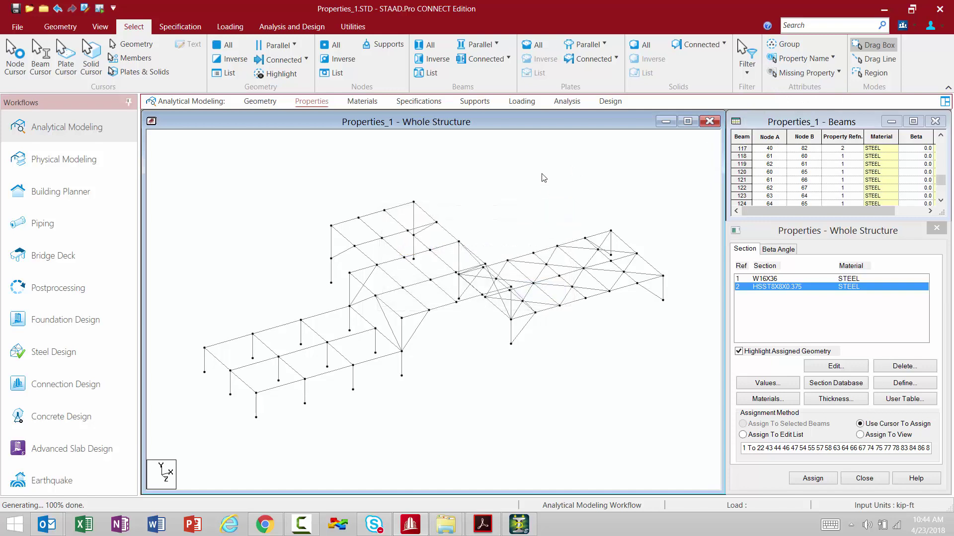
Review the section assignments by selecting the W16X36 members and the HSST8X8X0.375 members by property, and clear the selection.
click(785, 59)
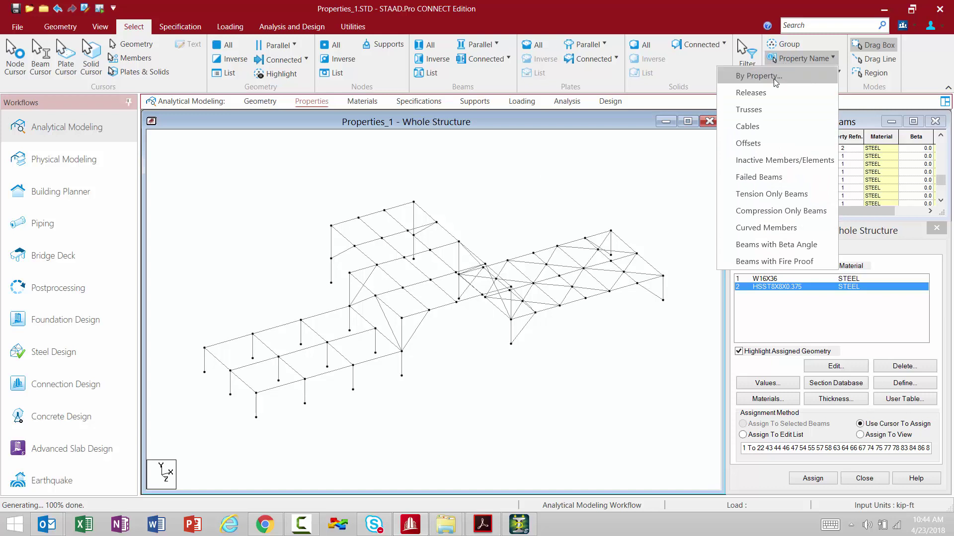
click(776, 77)
click(477, 251)
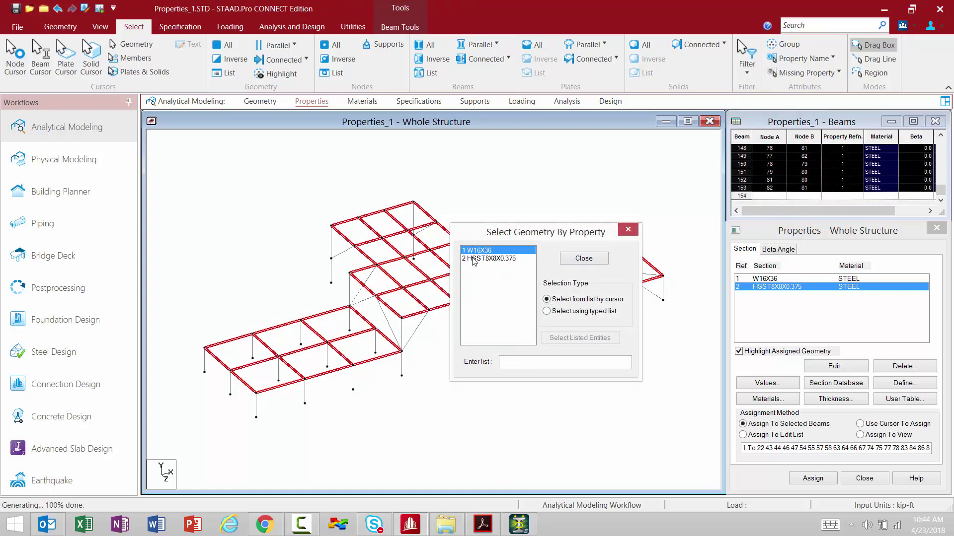
click(474, 259)
click(584, 259)
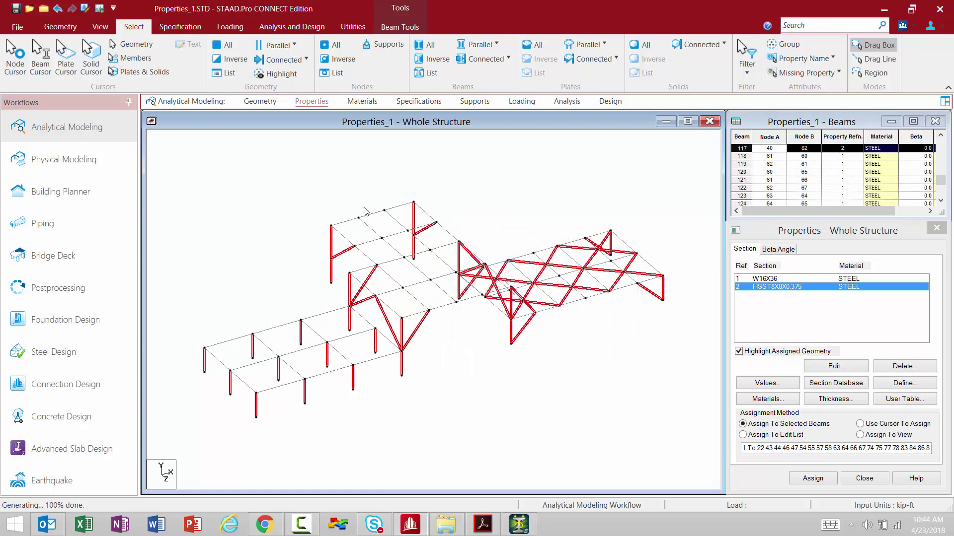
click(298, 177)
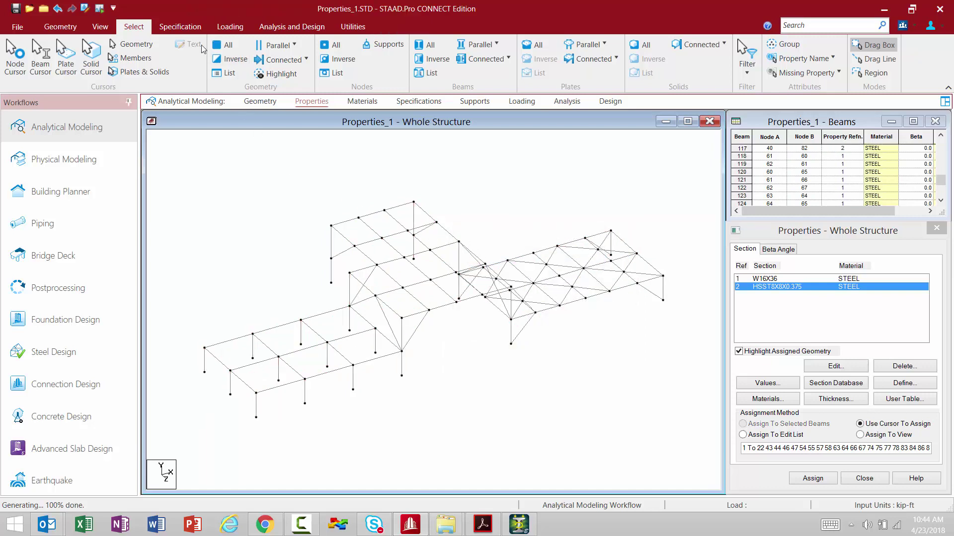
Review the options for defining prismatic section shapes and plate element thicknesses, leaving both without adding a property.
click(180, 29)
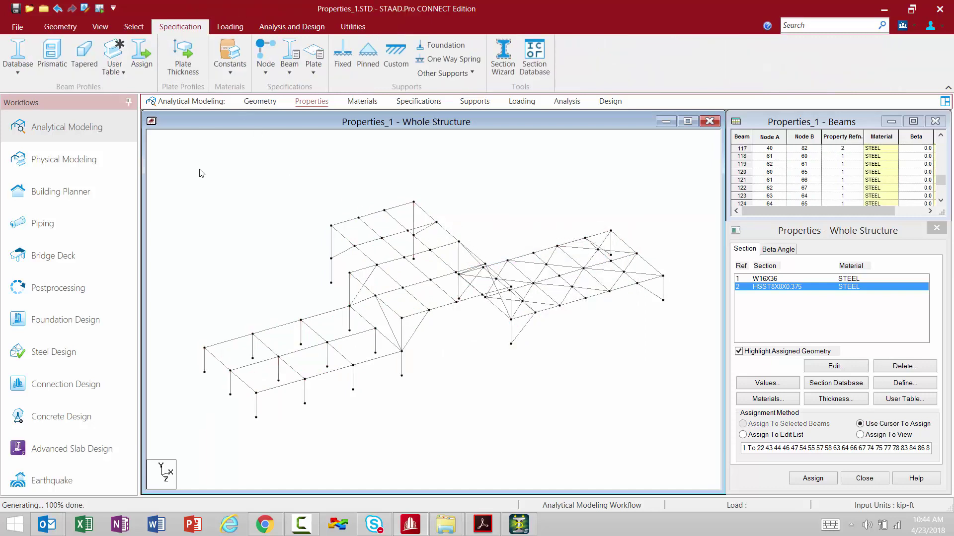
click(52, 65)
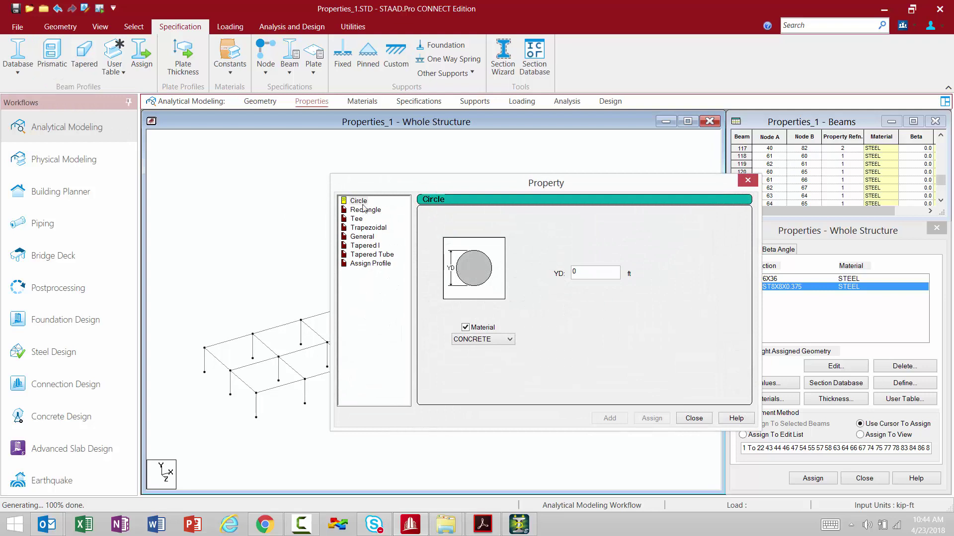
click(694, 418)
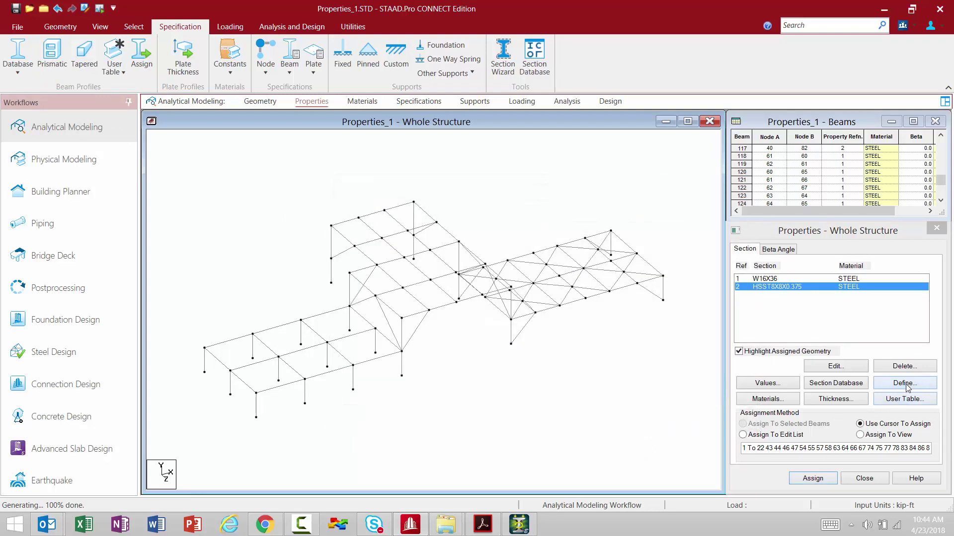
click(905, 383)
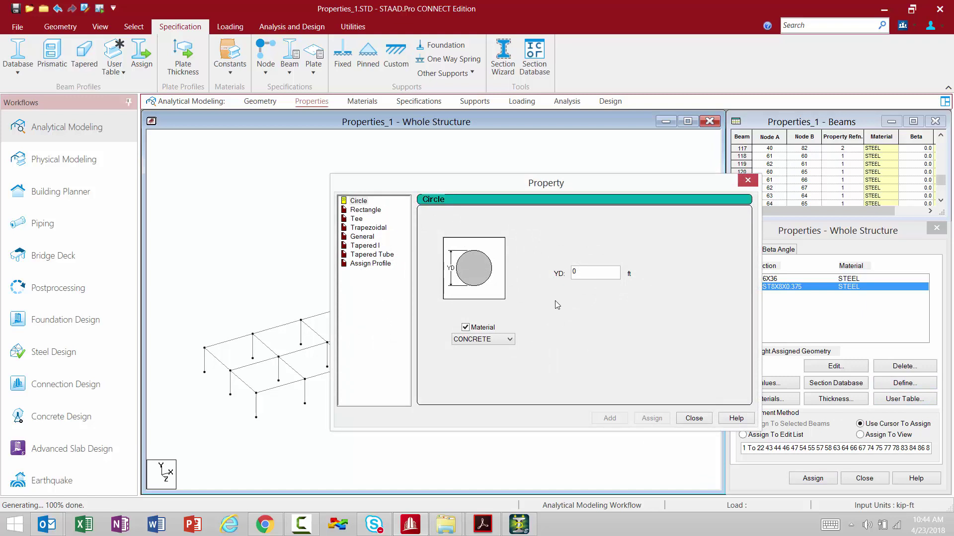
click(693, 418)
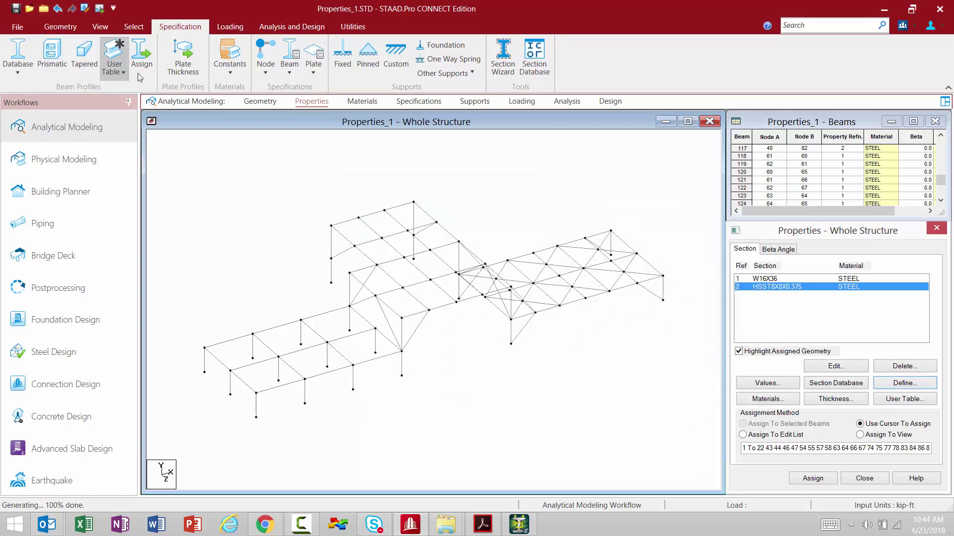
click(190, 66)
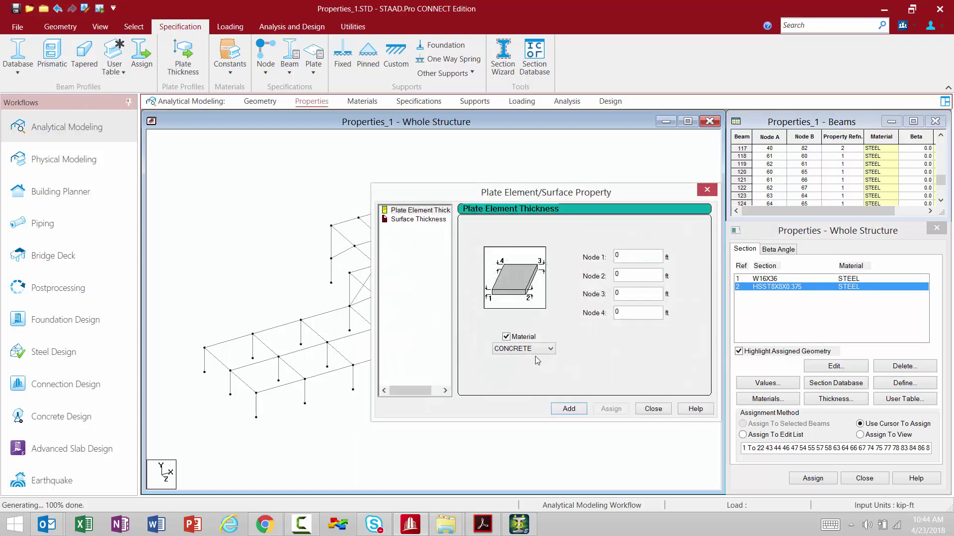
click(648, 408)
click(826, 400)
click(652, 408)
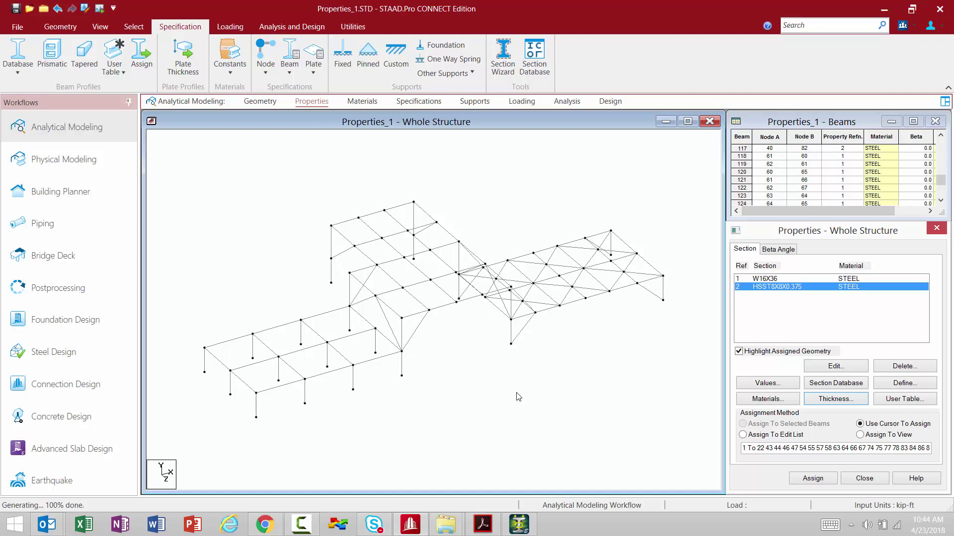
Review the options for creating a beta angle and assigning it to members, without adding one.
click(769, 251)
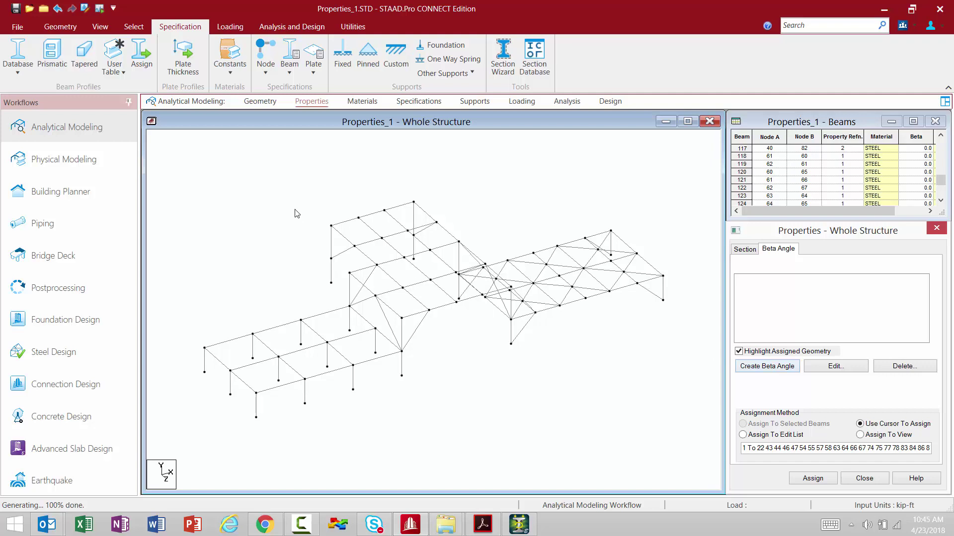
click(289, 67)
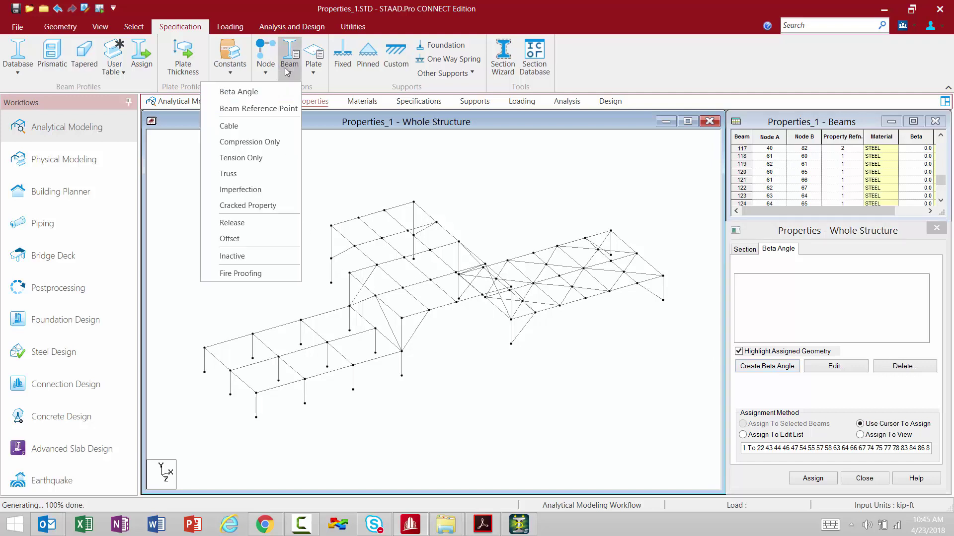
click(272, 94)
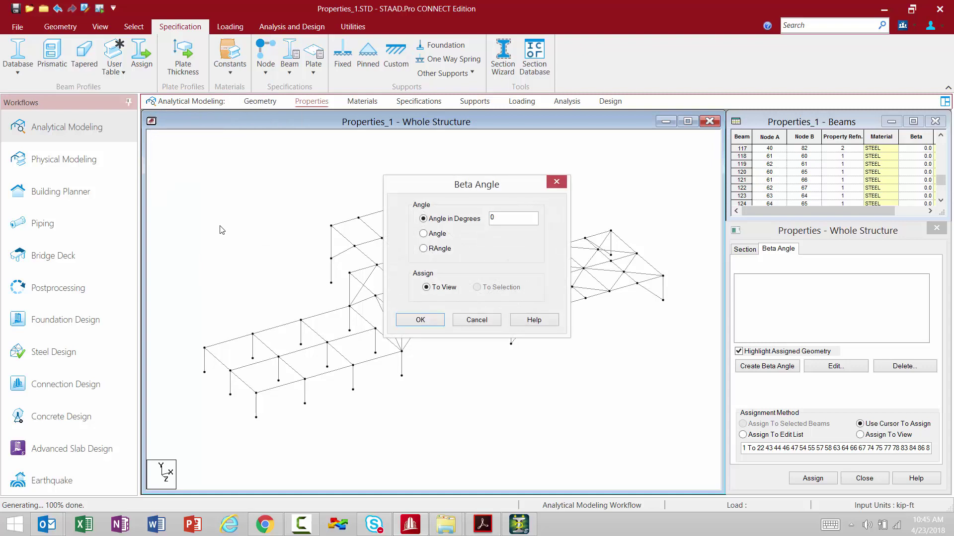
click(476, 320)
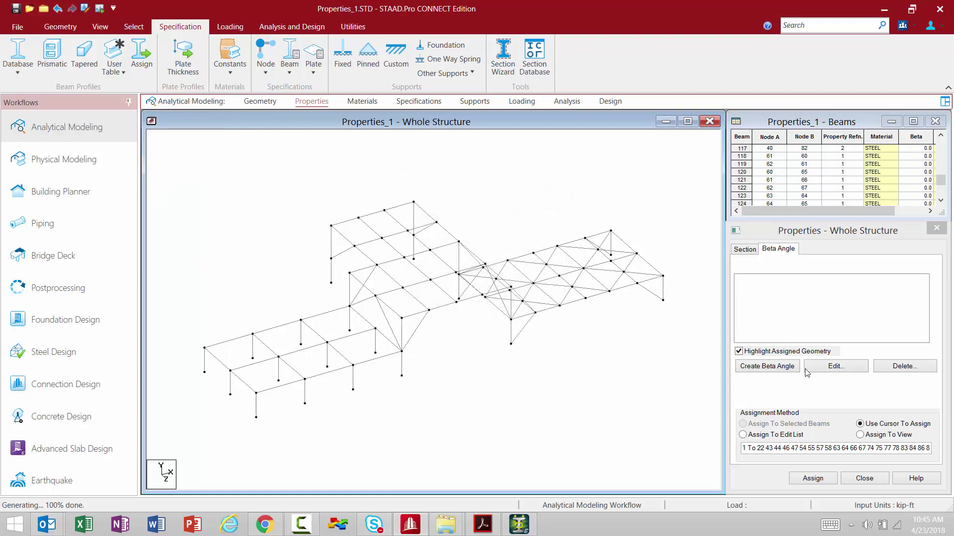
click(784, 367)
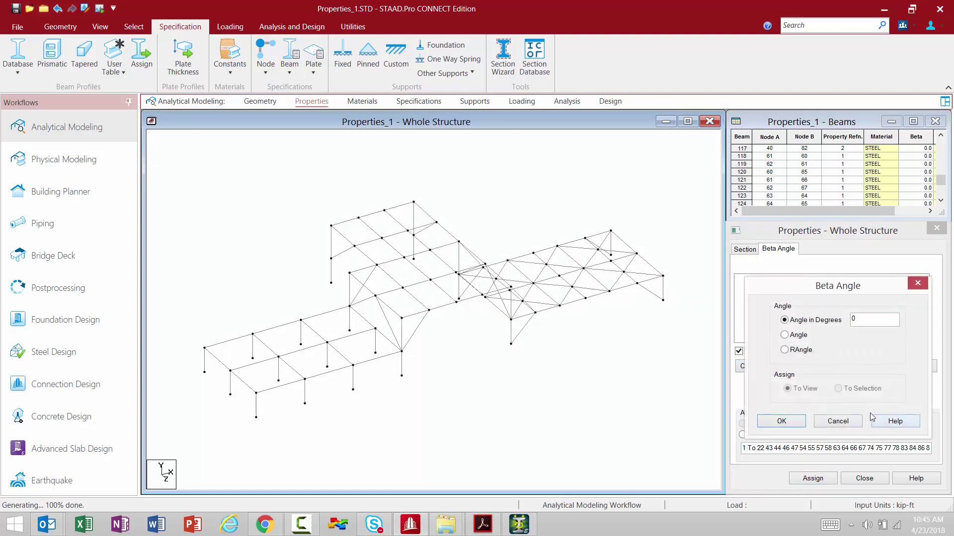
click(850, 421)
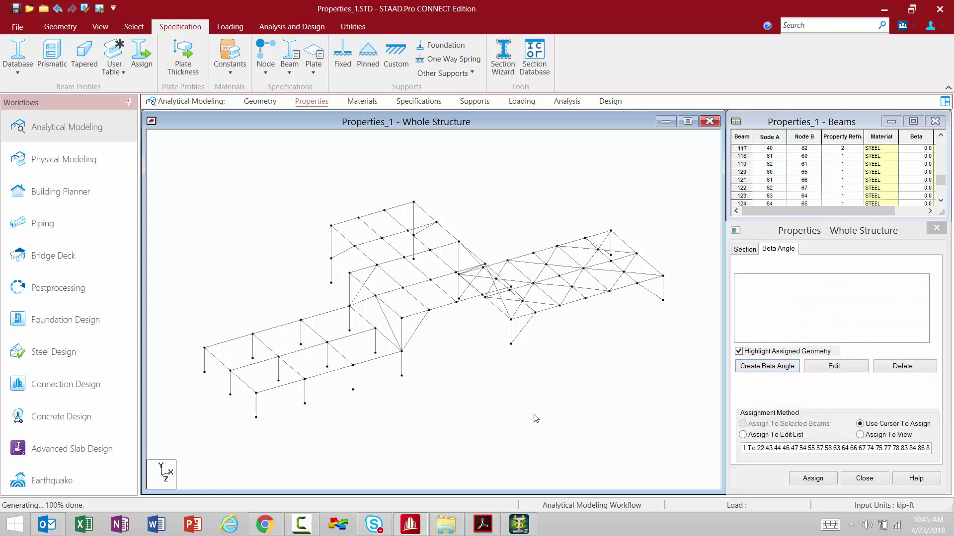
Examine the available beam specifications, including release, offset, property reduction factors, cable and truss, without adding any.
click(418, 101)
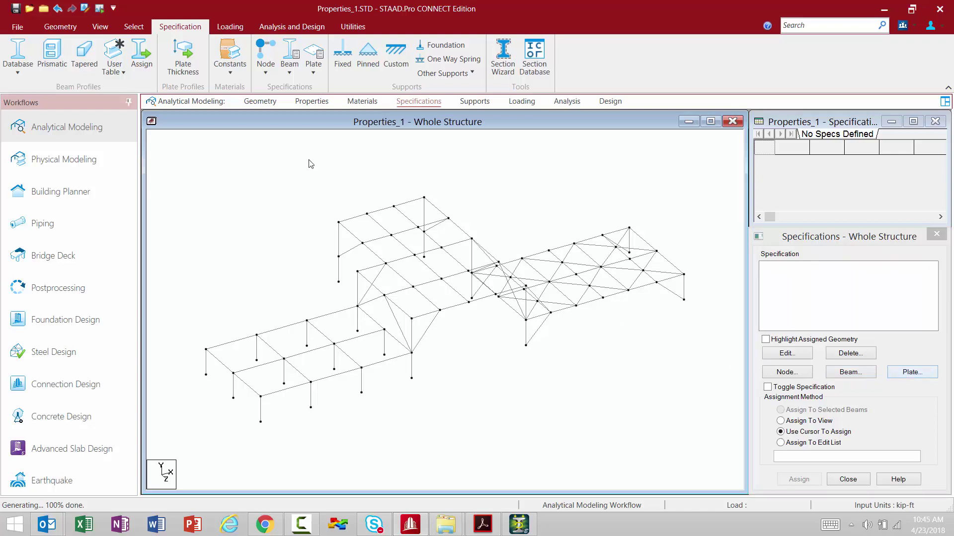
click(290, 74)
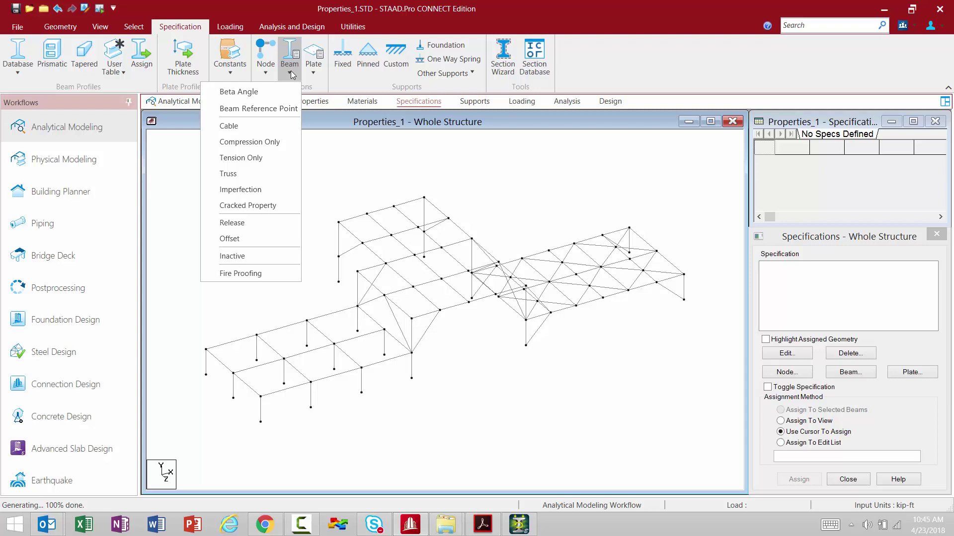
click(239, 223)
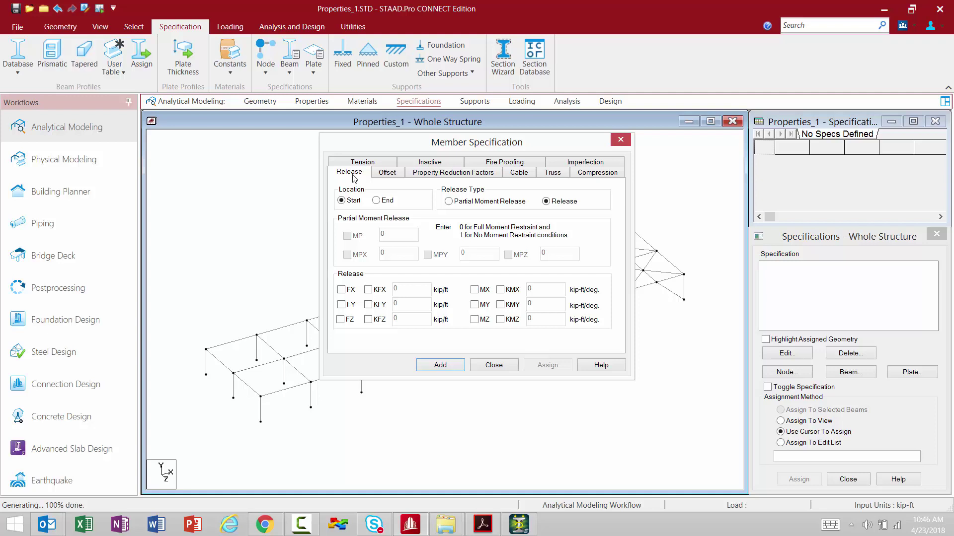
click(499, 367)
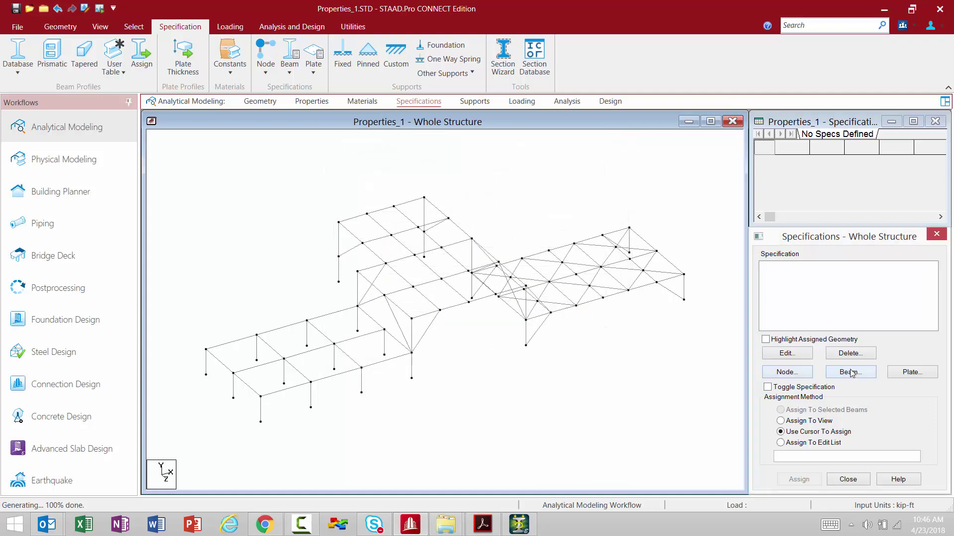
click(837, 372)
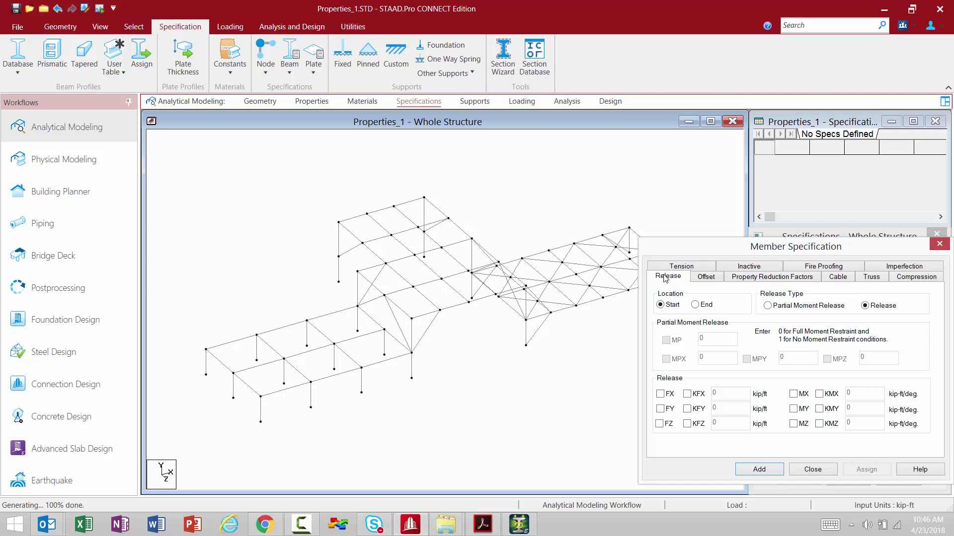
click(710, 278)
click(815, 278)
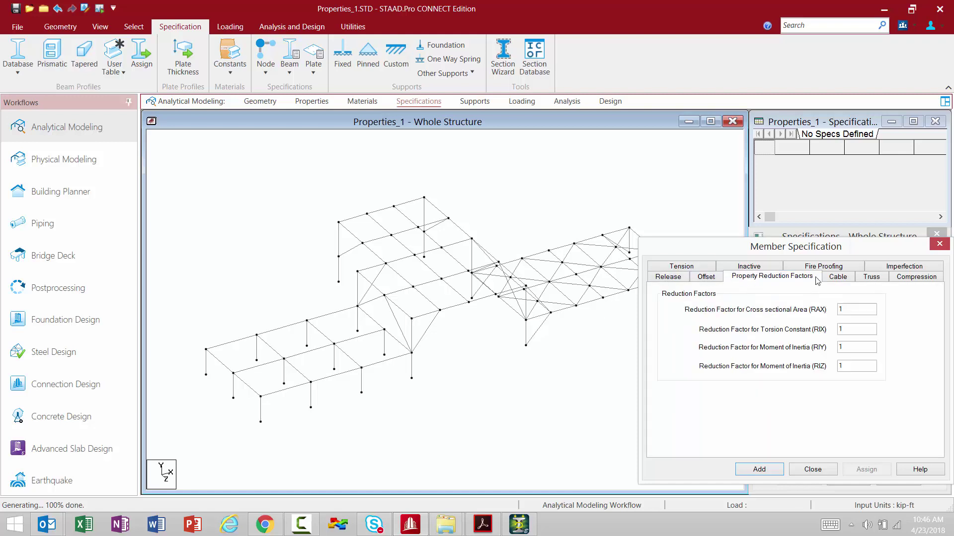
click(847, 278)
click(869, 278)
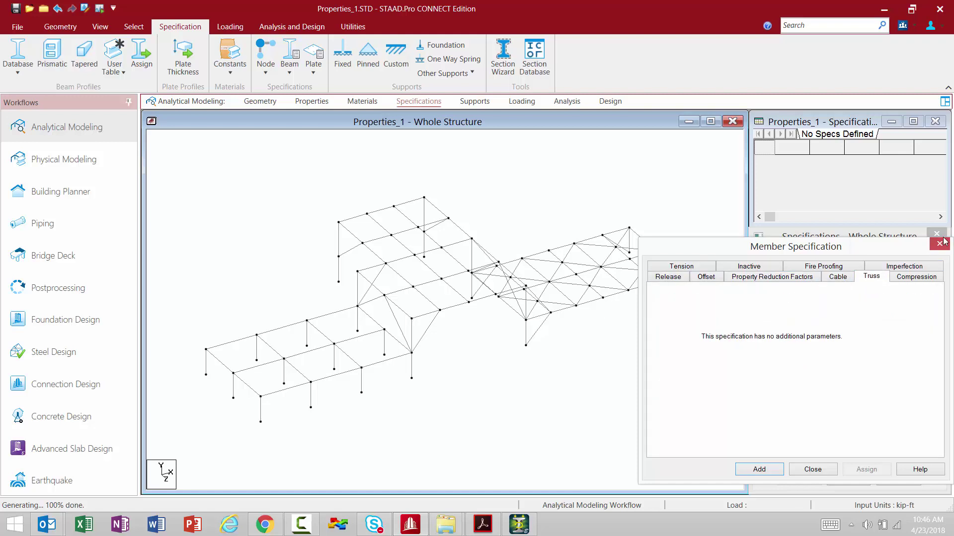
click(939, 243)
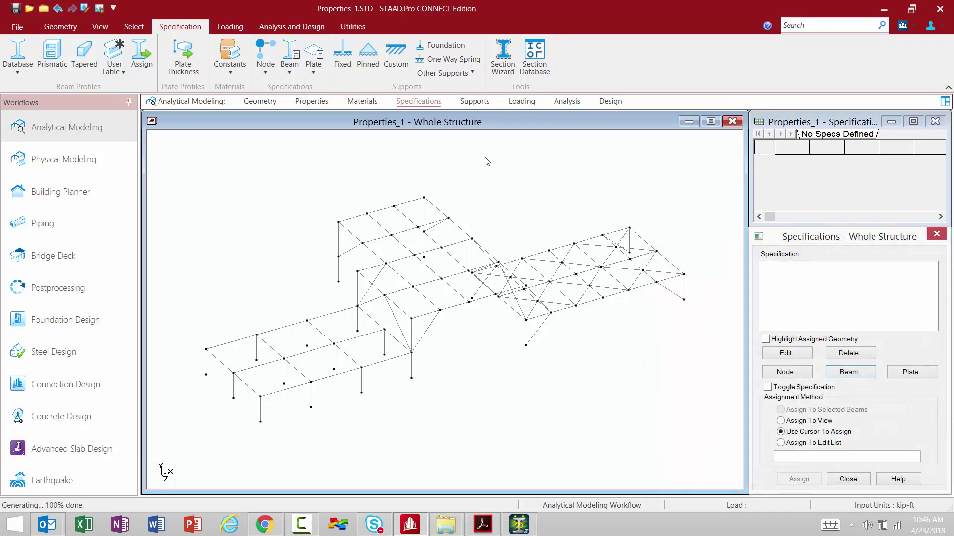
Look over the support types and create a fixed support definition for the structure.
click(476, 102)
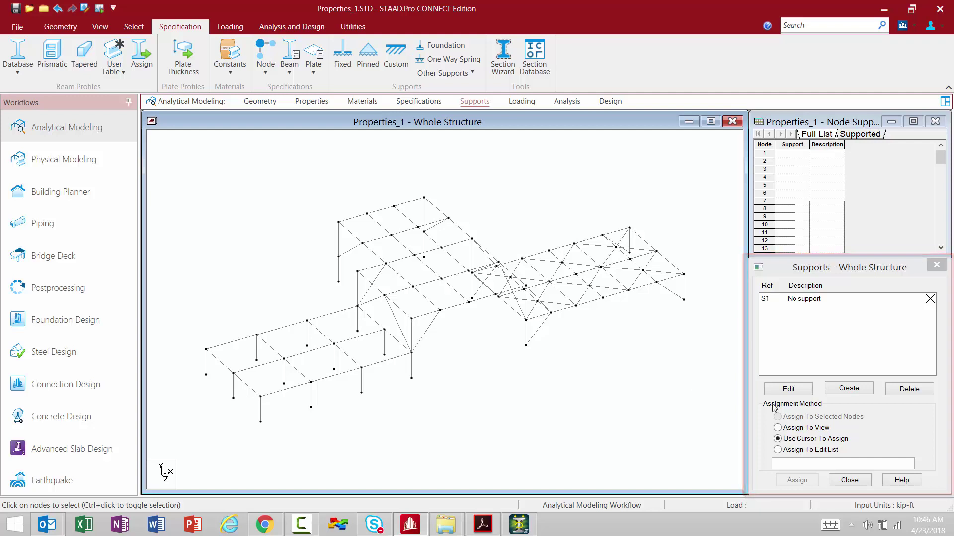
click(843, 390)
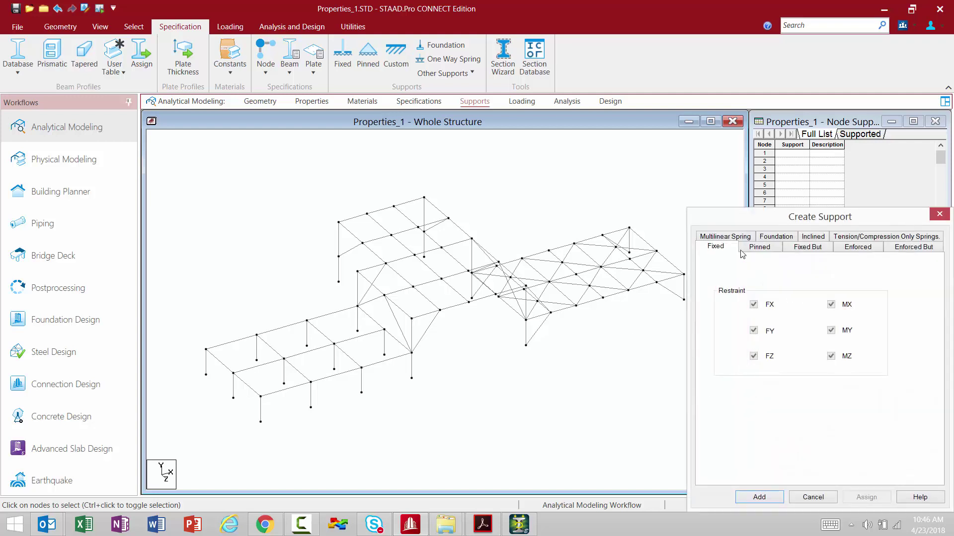
click(813, 497)
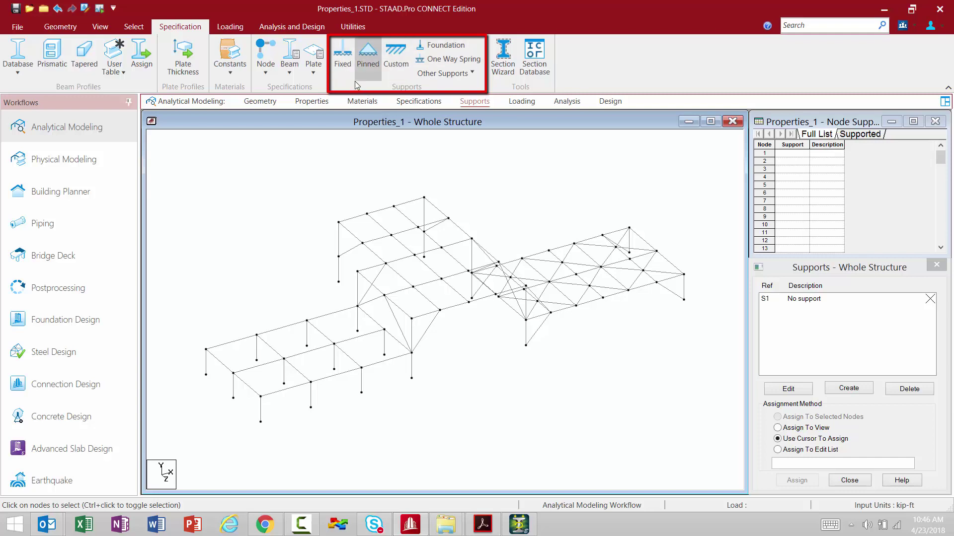
click(342, 56)
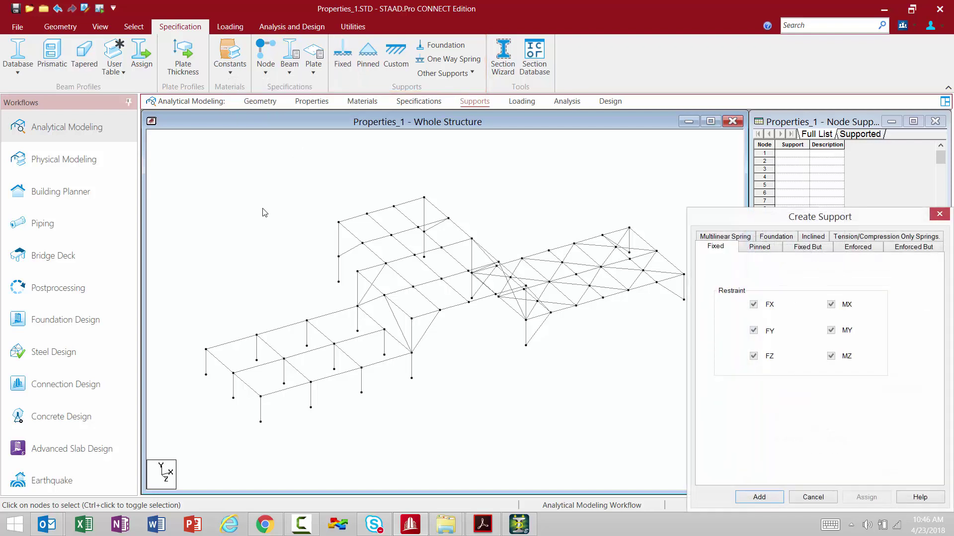
click(759, 497)
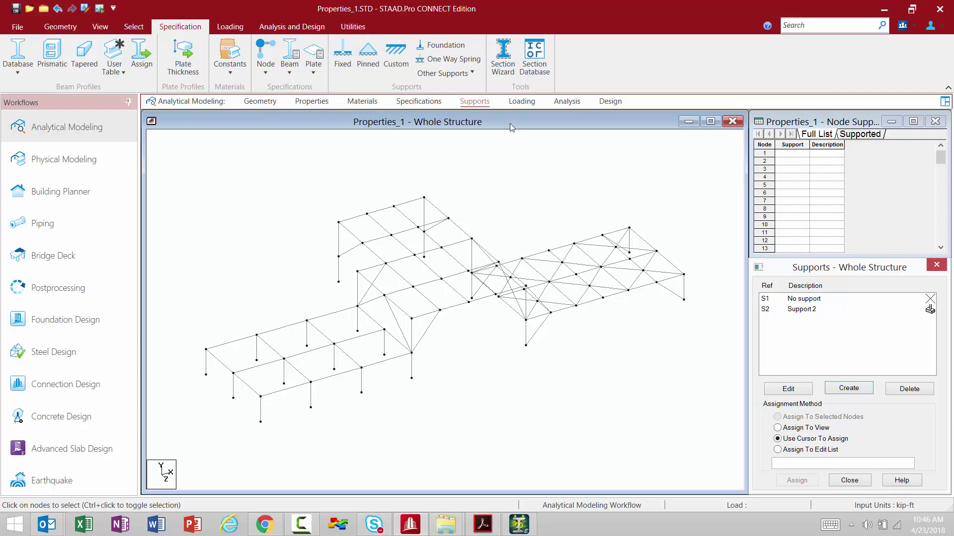
Add primary load case 1 titled "Dead Load" with the Dead loading type to the load cases details.
click(521, 102)
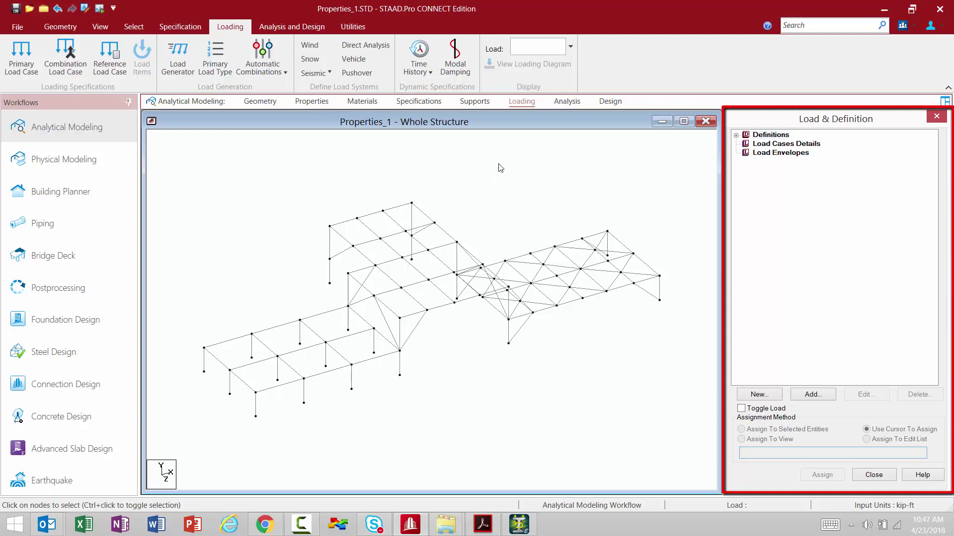
click(736, 135)
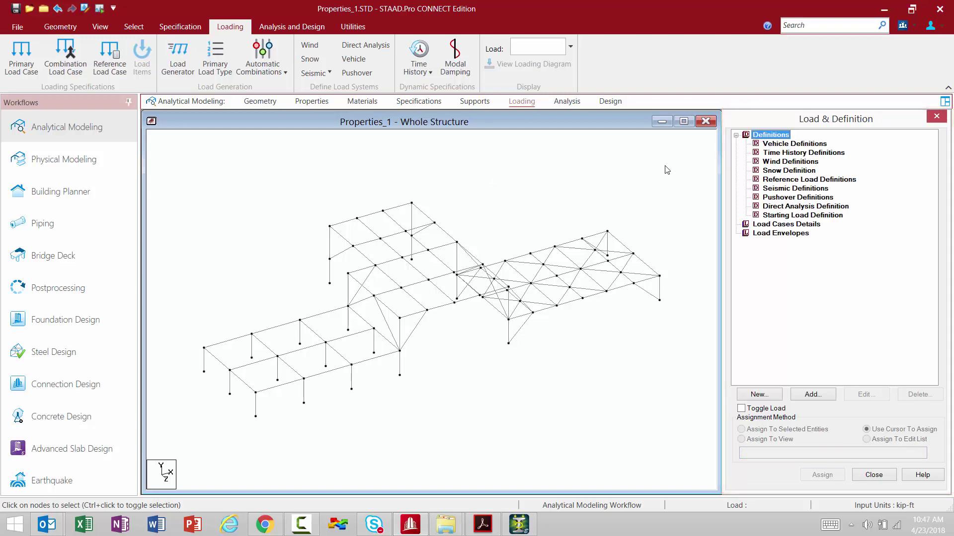
click(768, 226)
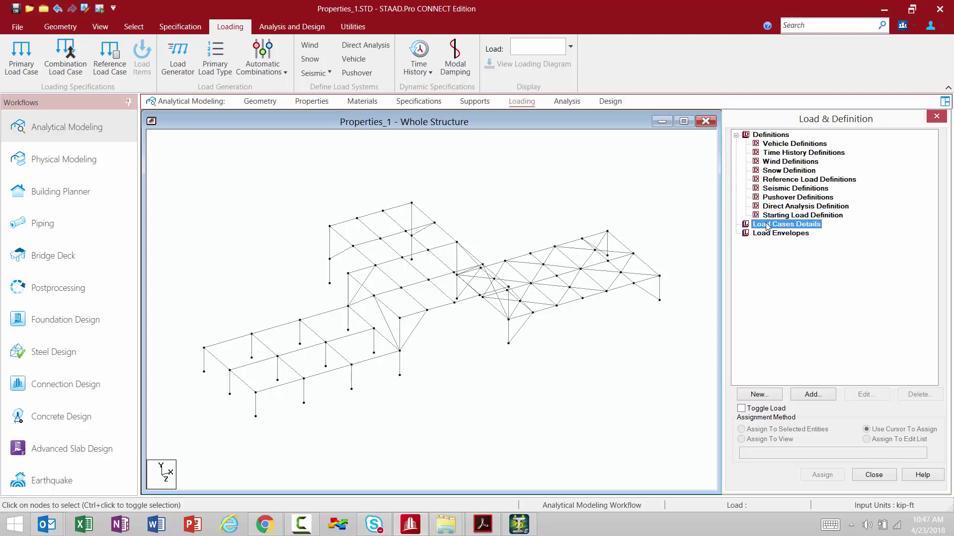
click(812, 395)
text(Dead Load)
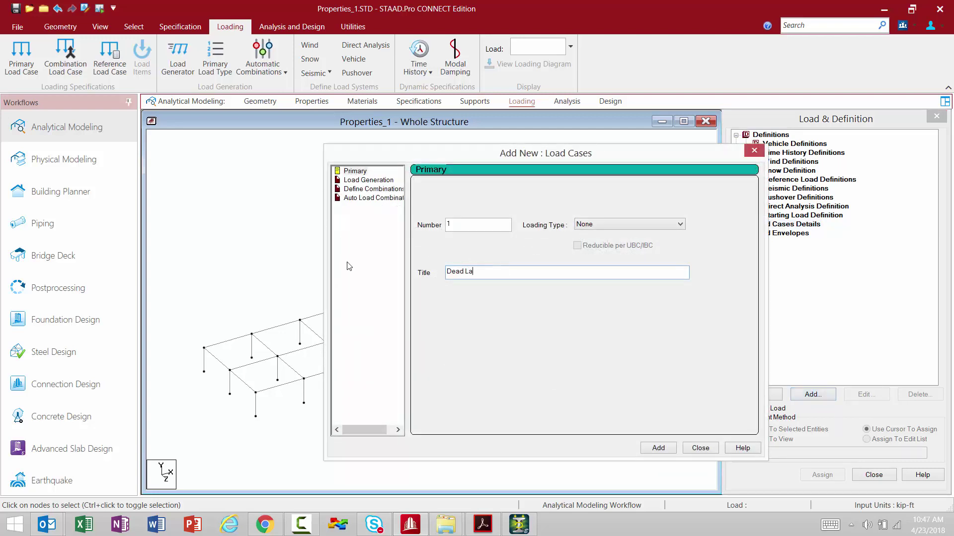
click(594, 225)
click(593, 237)
click(665, 448)
click(700, 448)
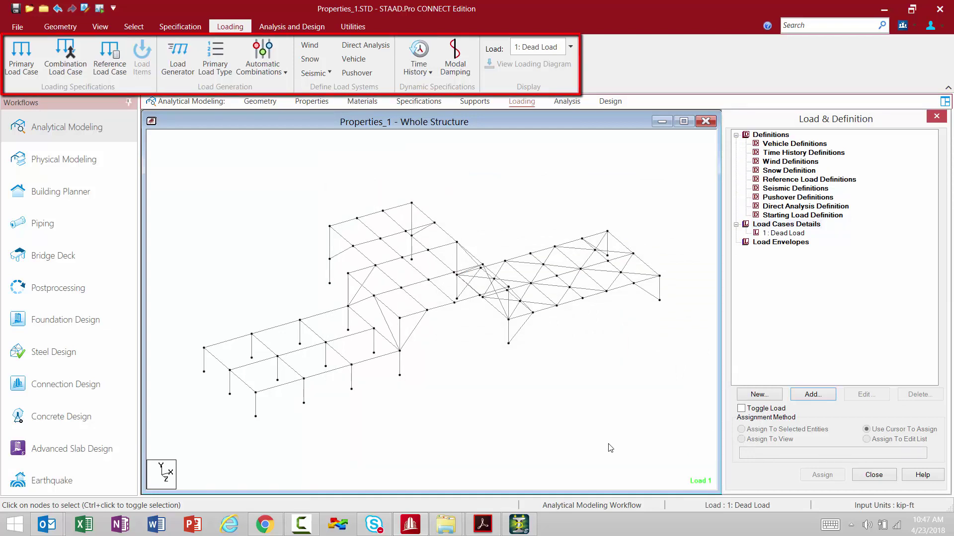
Create primary load case 2 titled "Live Load" with the Live loading type.
click(19, 57)
key(ctrl+a)
text(Live Load)
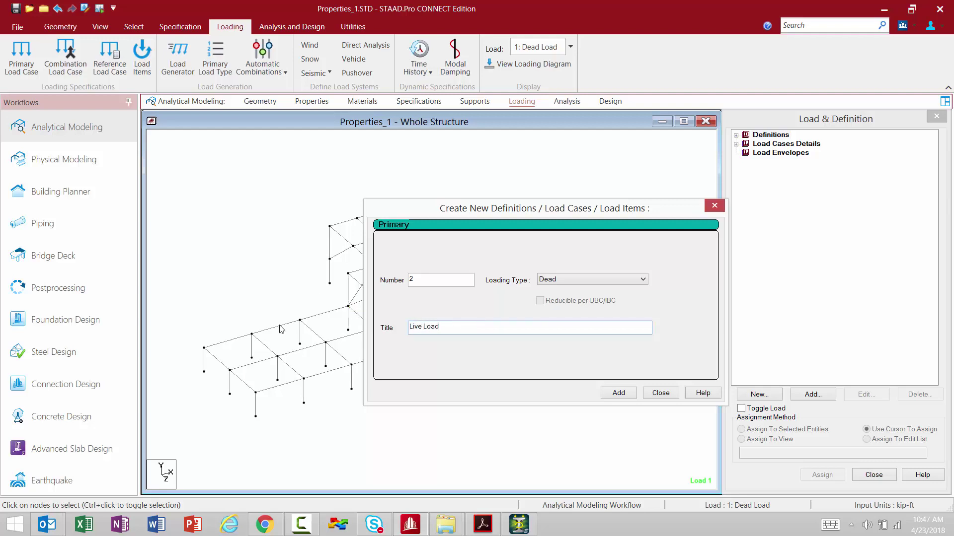
click(591, 280)
click(550, 299)
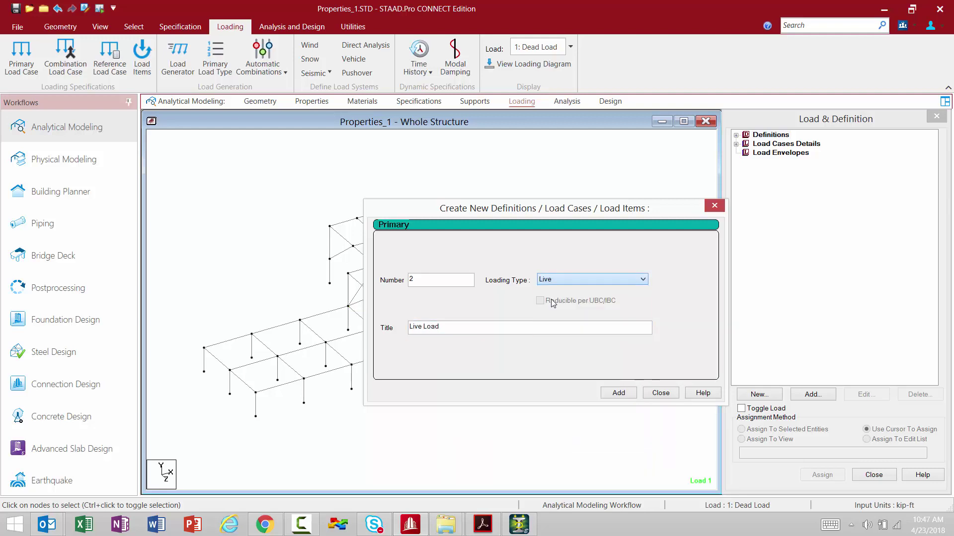
click(616, 394)
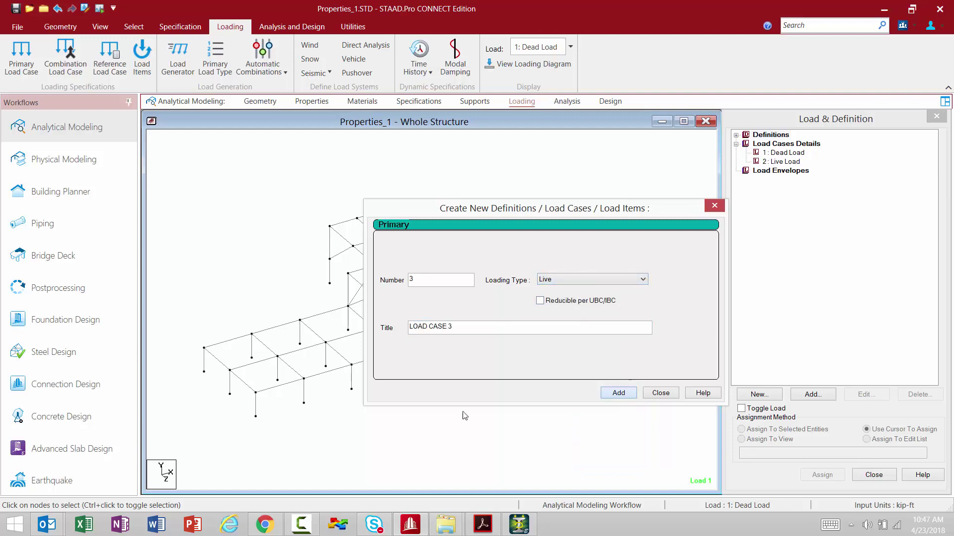
click(663, 394)
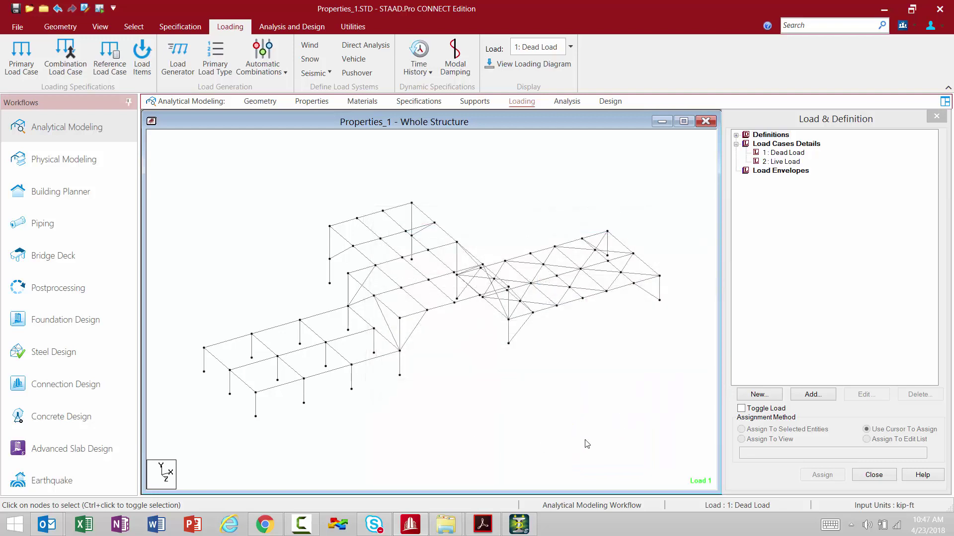
Add a selfweight load in the Y direction with a factor of -1 to the Dead Load case.
click(779, 153)
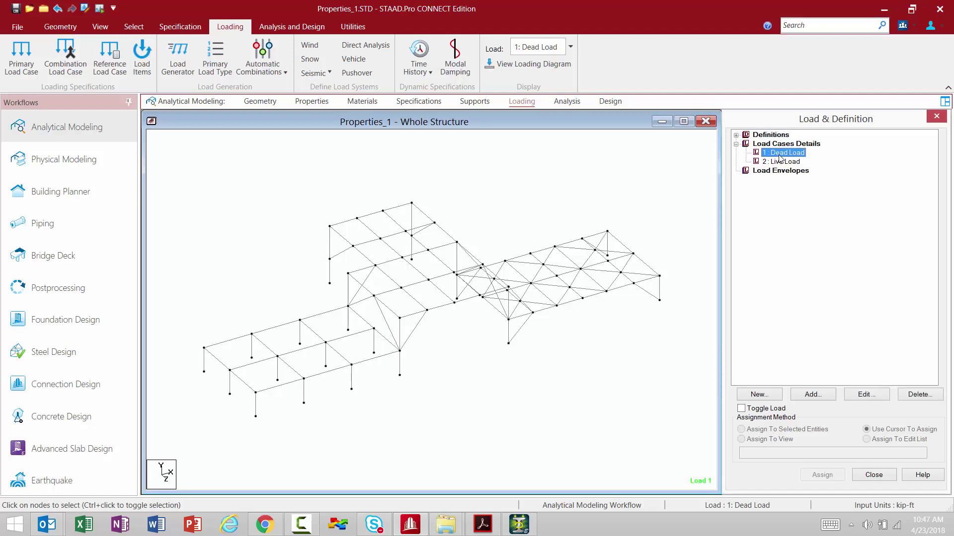
click(807, 396)
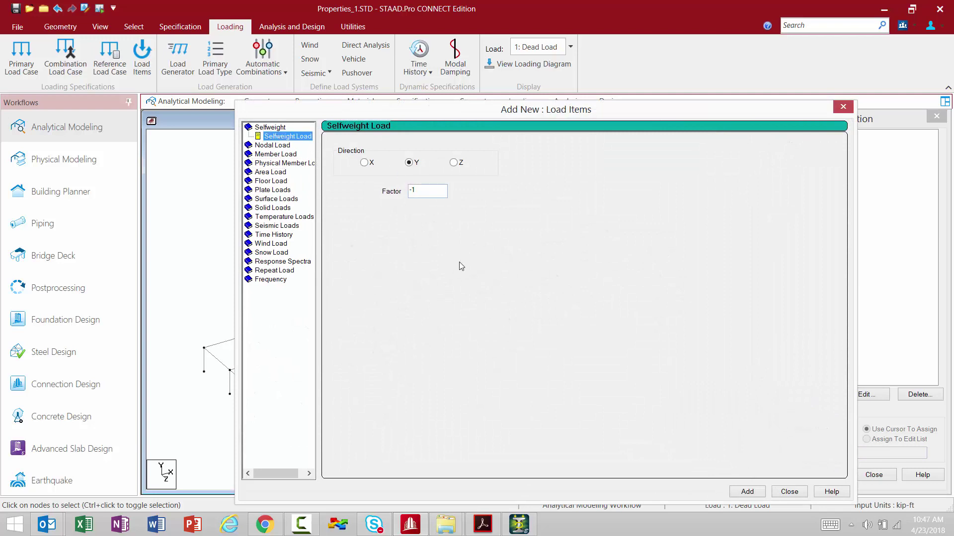
click(747, 492)
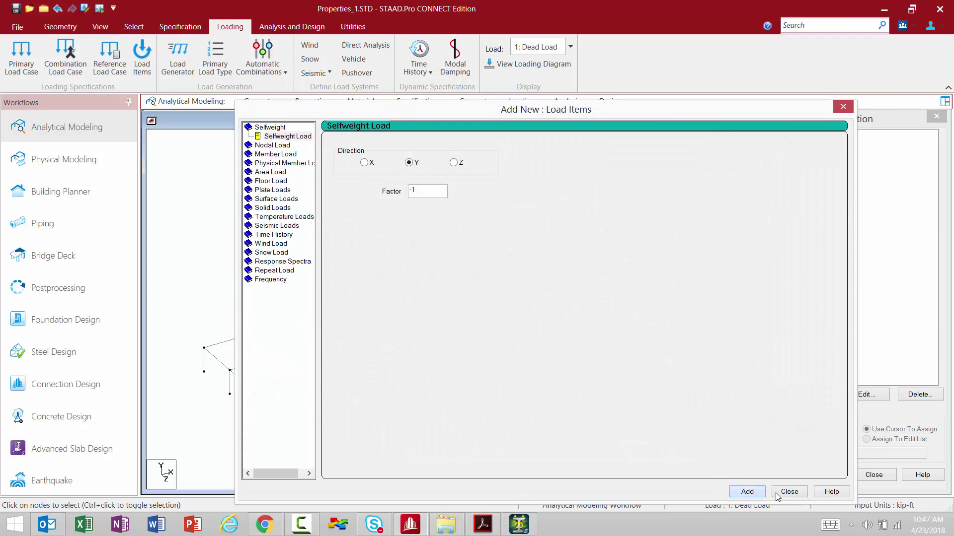
click(789, 492)
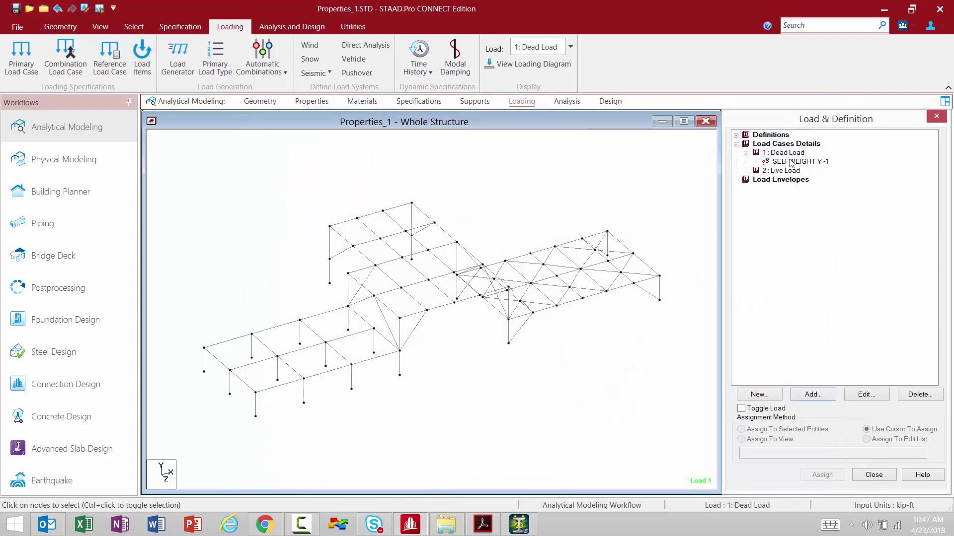
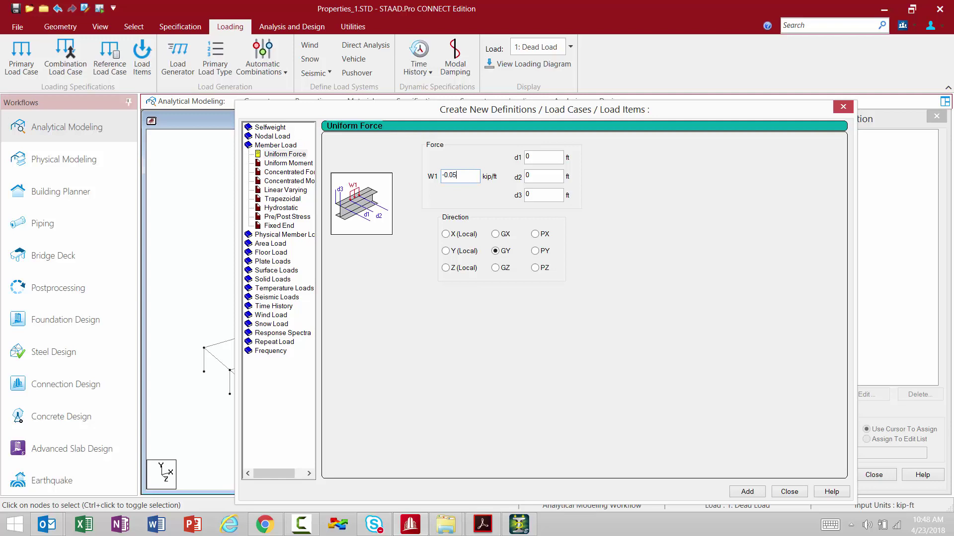
Add a uniform member force of -0.05 kip/ft in GY to the Live Load case and assign it to all beams parallel to X.
click(746, 492)
click(778, 494)
click(797, 171)
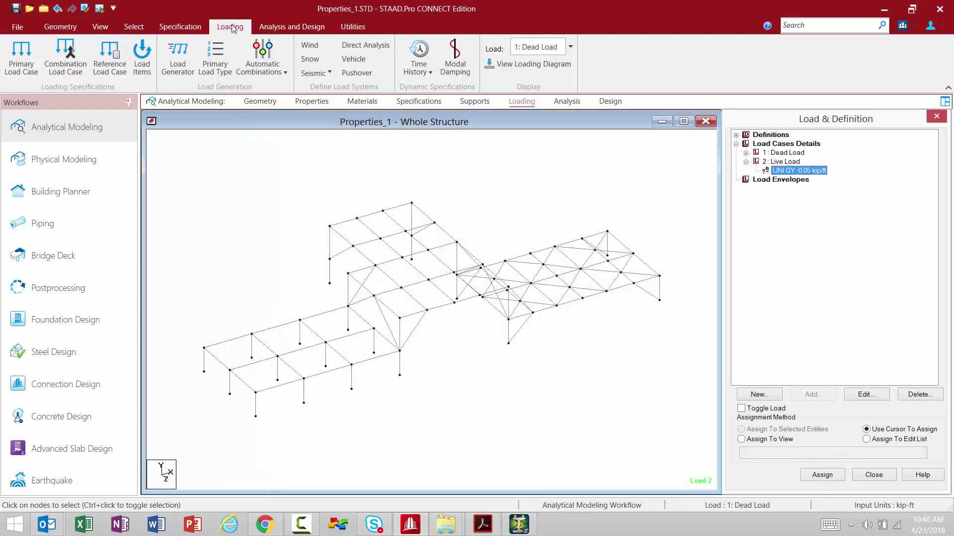
click(133, 26)
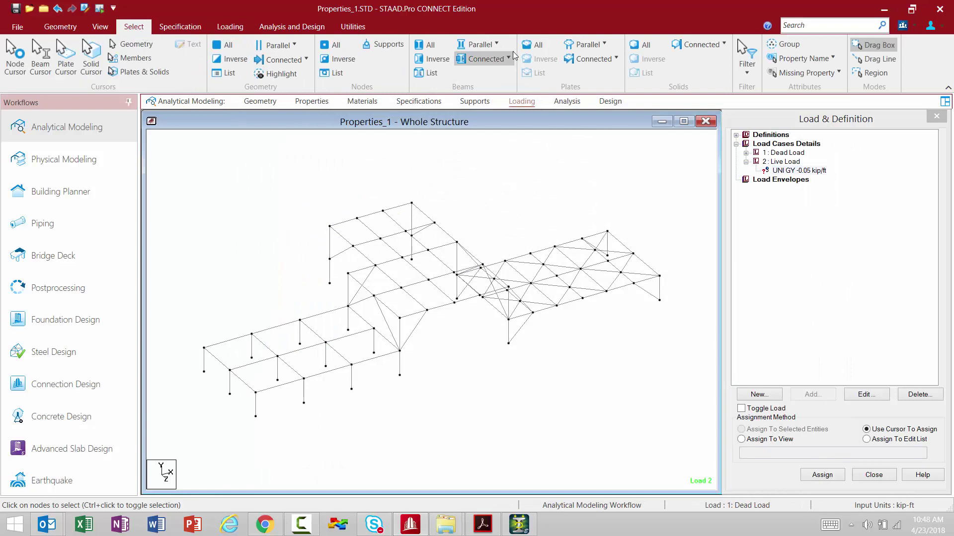
click(491, 45)
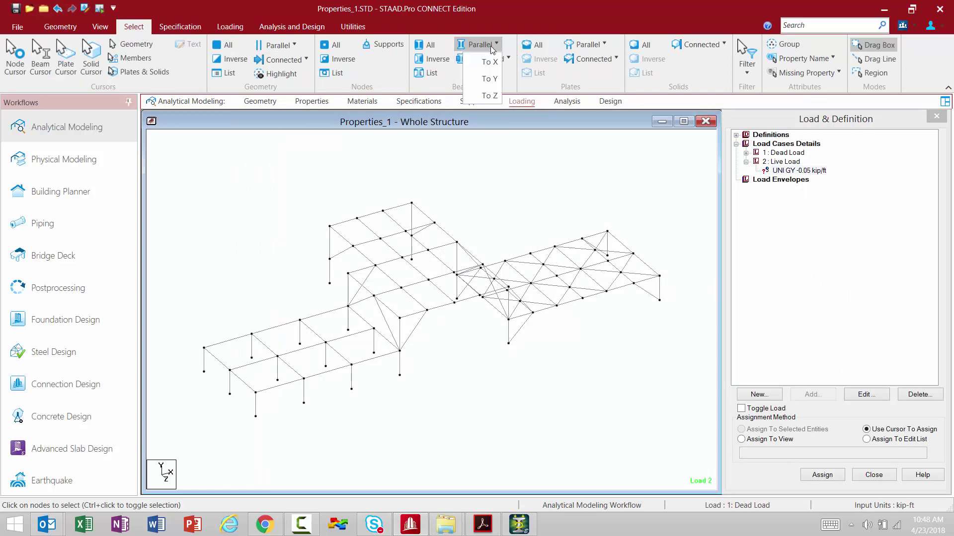
click(489, 62)
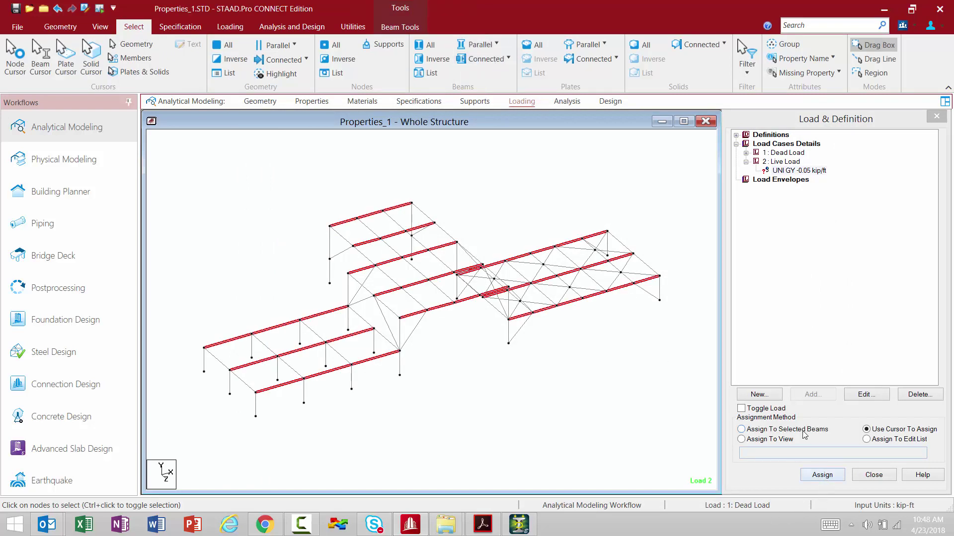
click(822, 475)
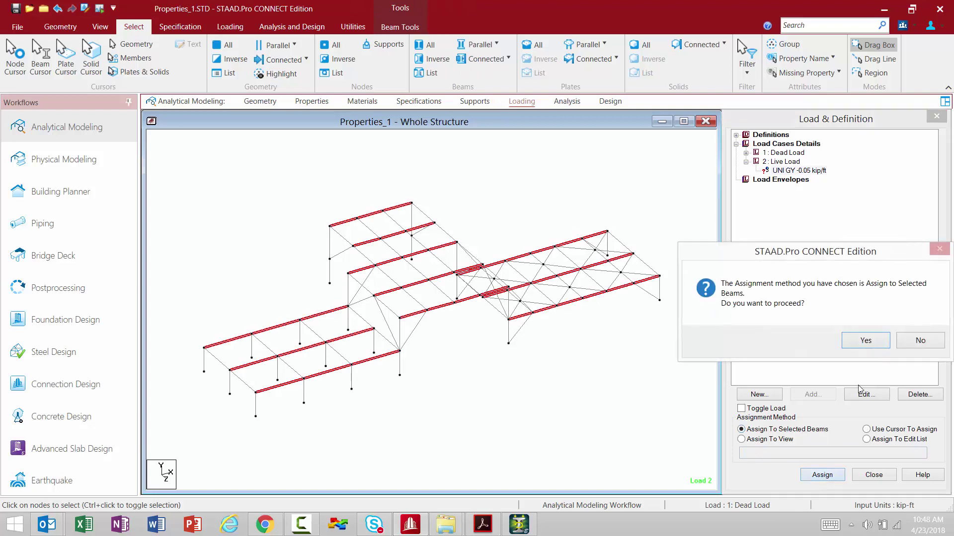
click(866, 339)
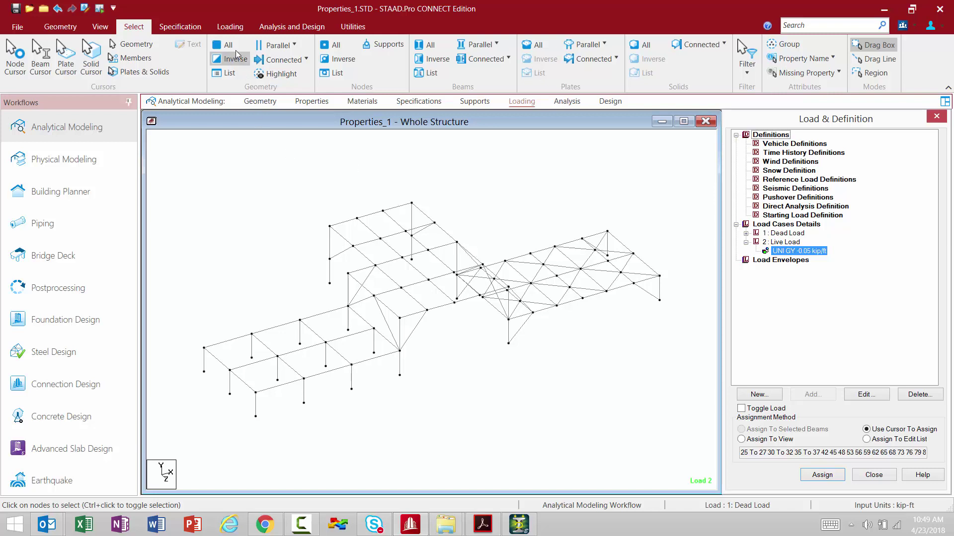
Examine the seismic definition parameters for UBC 1985 and IBC 2012 without adding a definition.
click(230, 28)
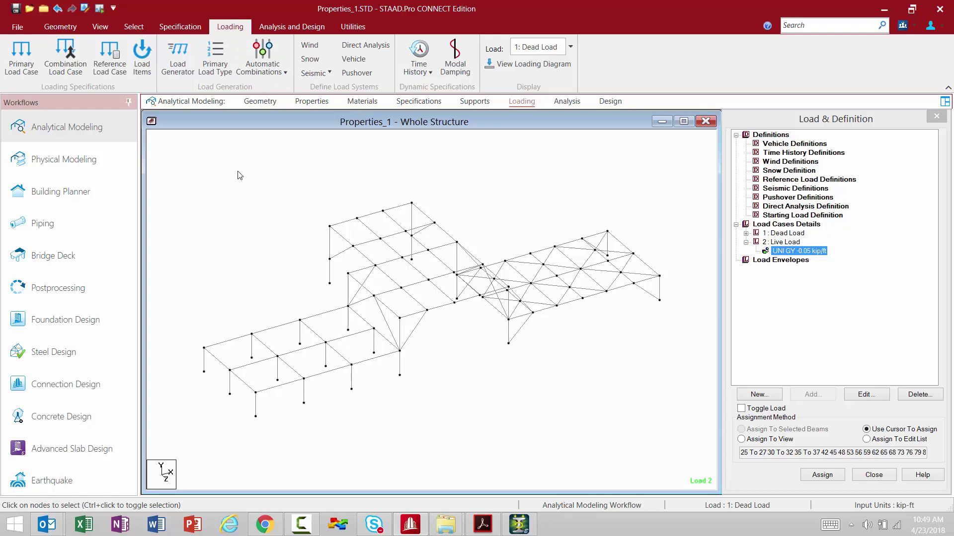
click(779, 189)
click(812, 396)
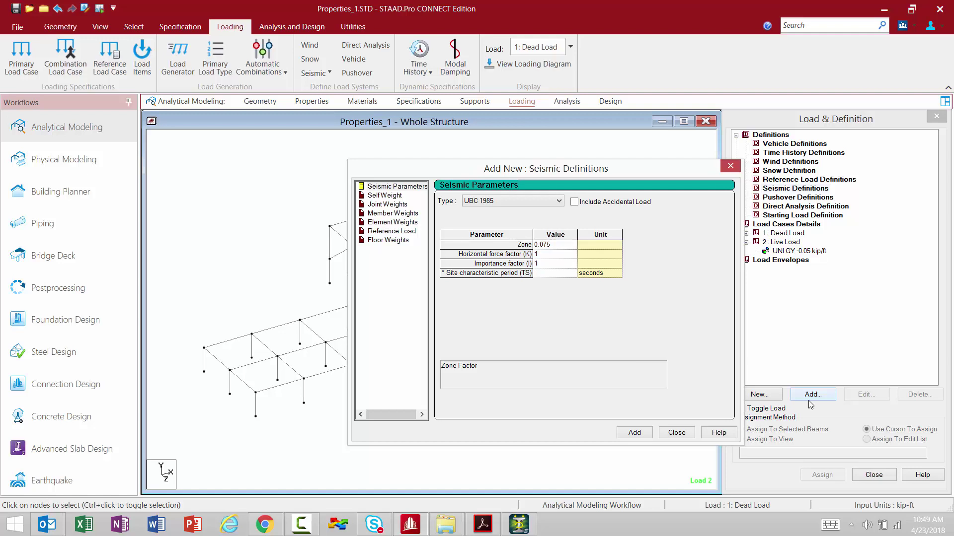
click(687, 434)
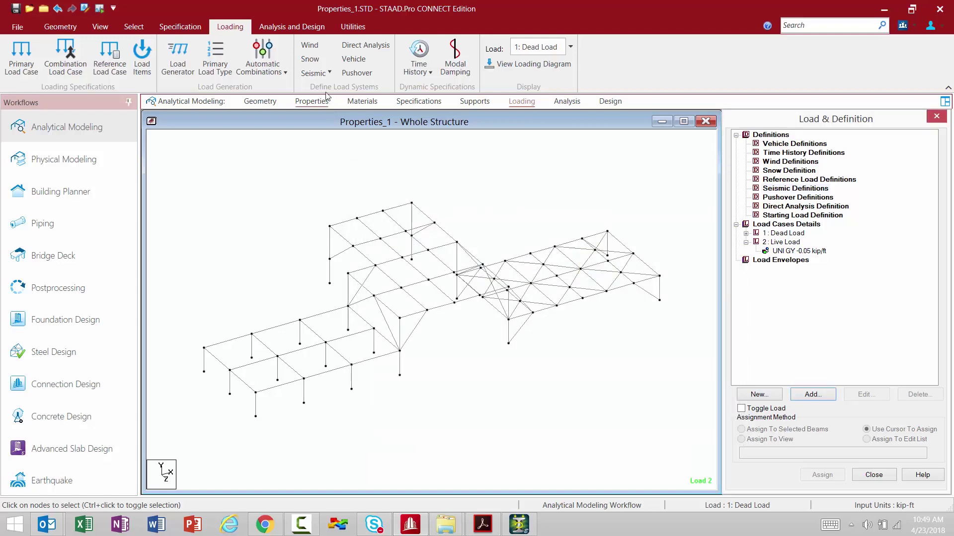
click(323, 73)
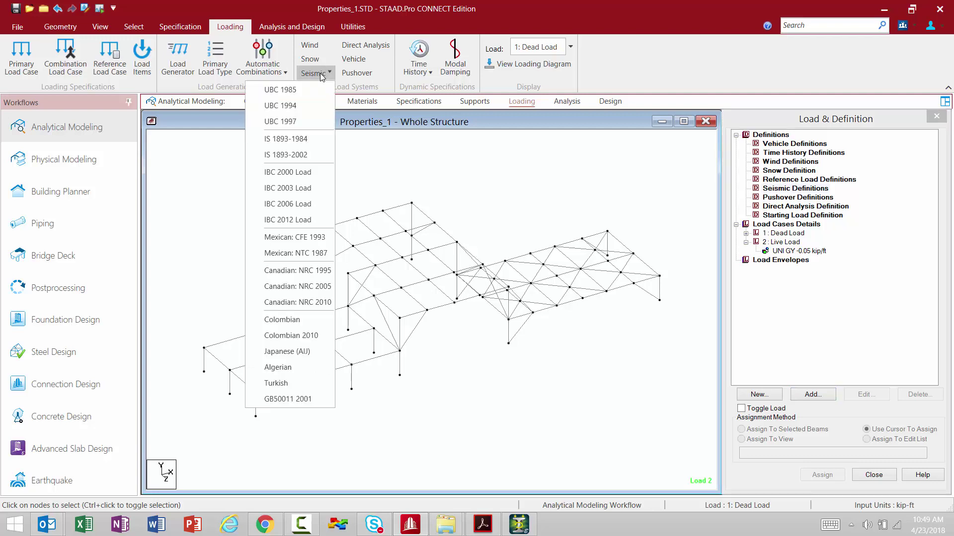
click(299, 220)
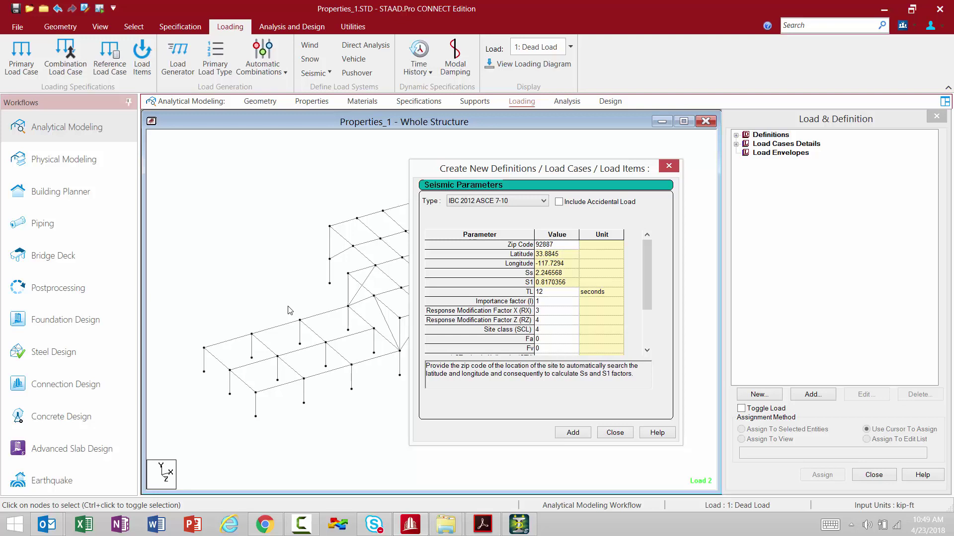
click(615, 433)
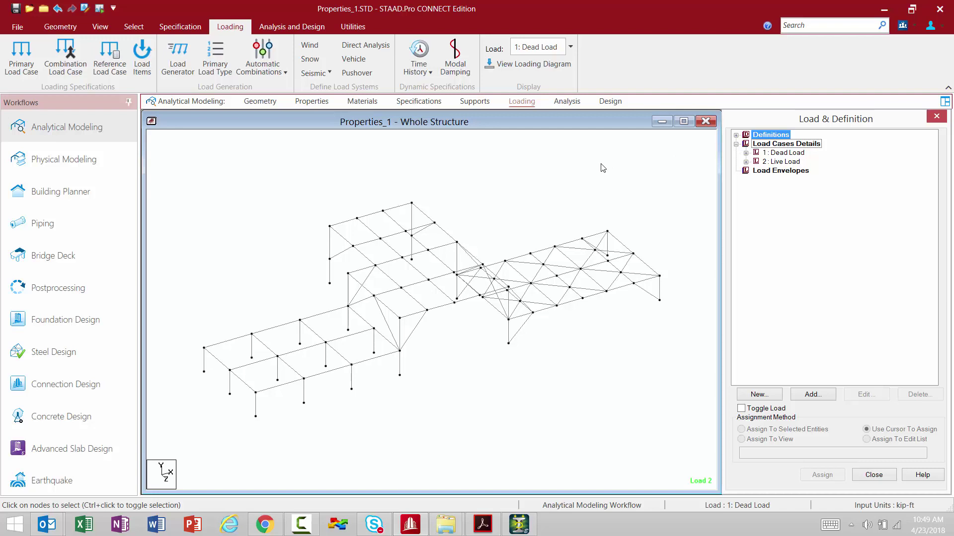
Look at the auto load combination options offered when adding a new load case, without adding any.
click(758, 144)
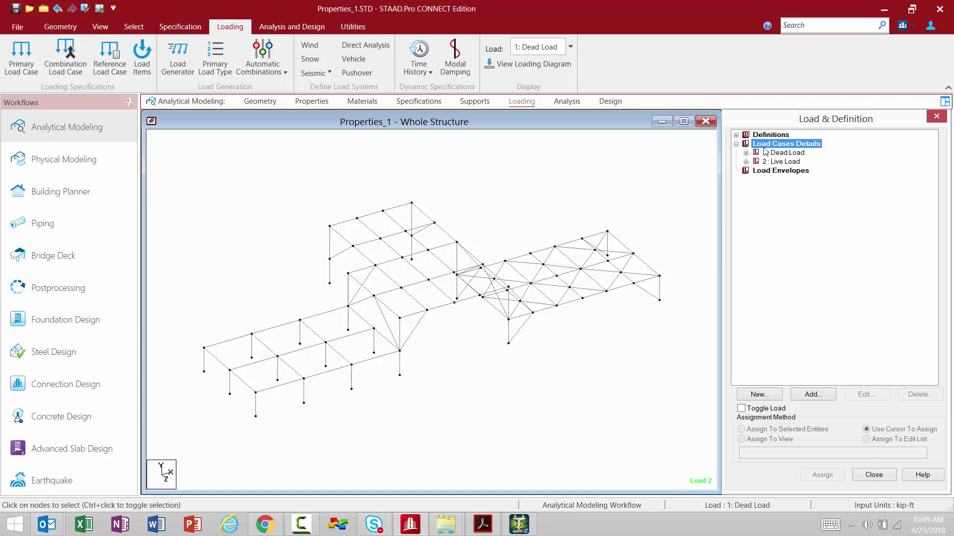
click(806, 396)
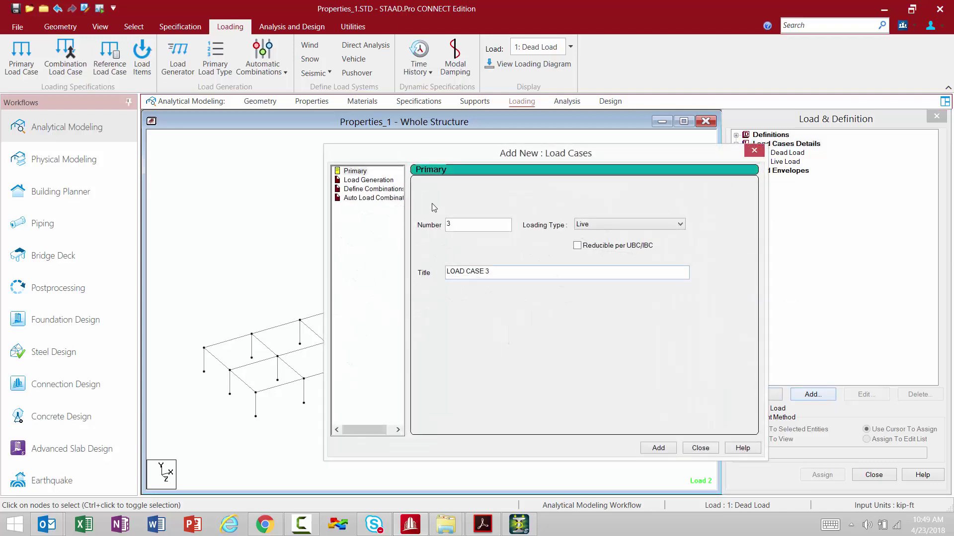
click(379, 198)
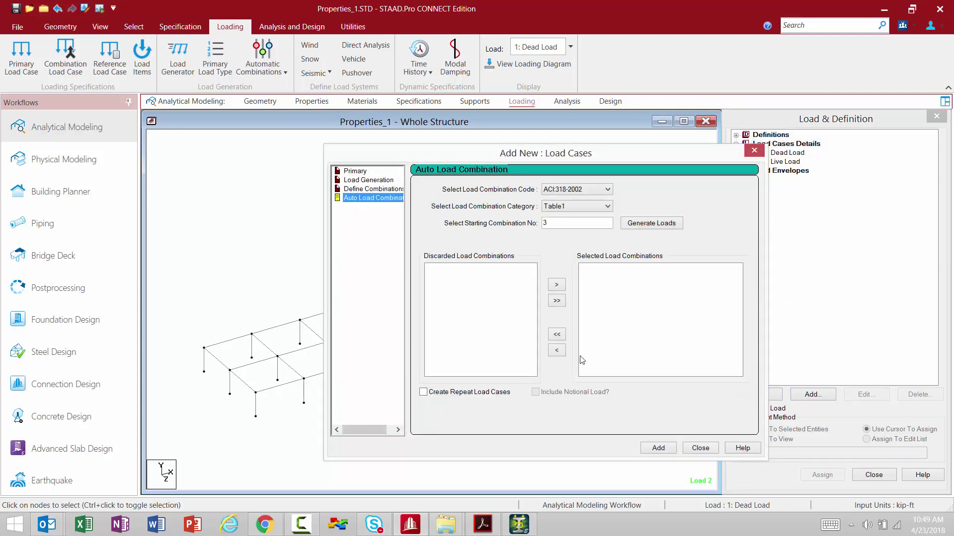
click(699, 449)
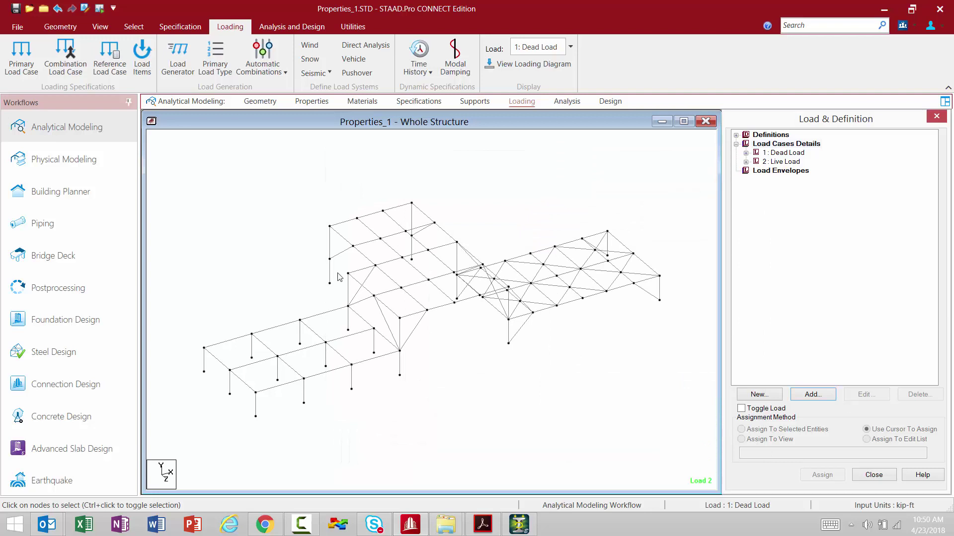
Generate automatic load combinations from code ACI:318-2002, category Table1, starting at number 3, and add them to the load cases.
click(260, 73)
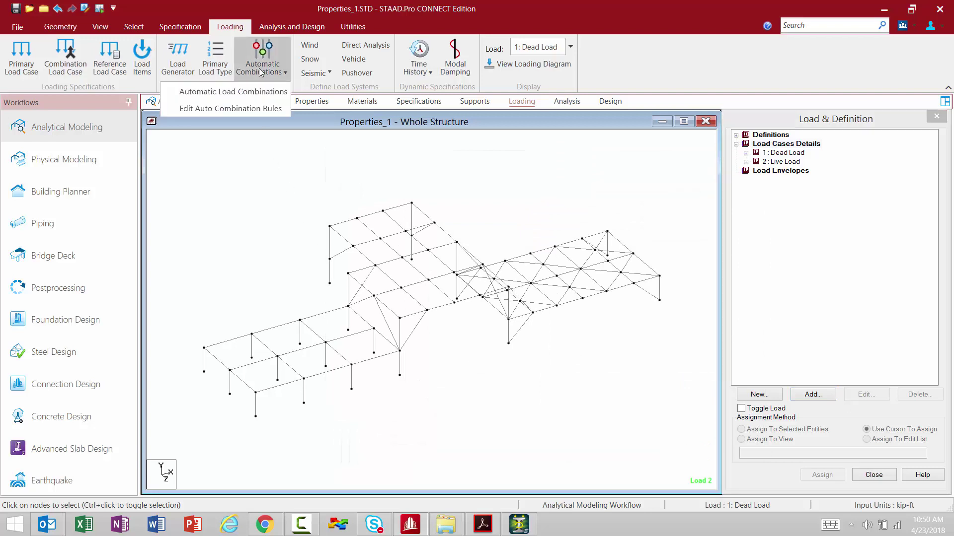
click(250, 92)
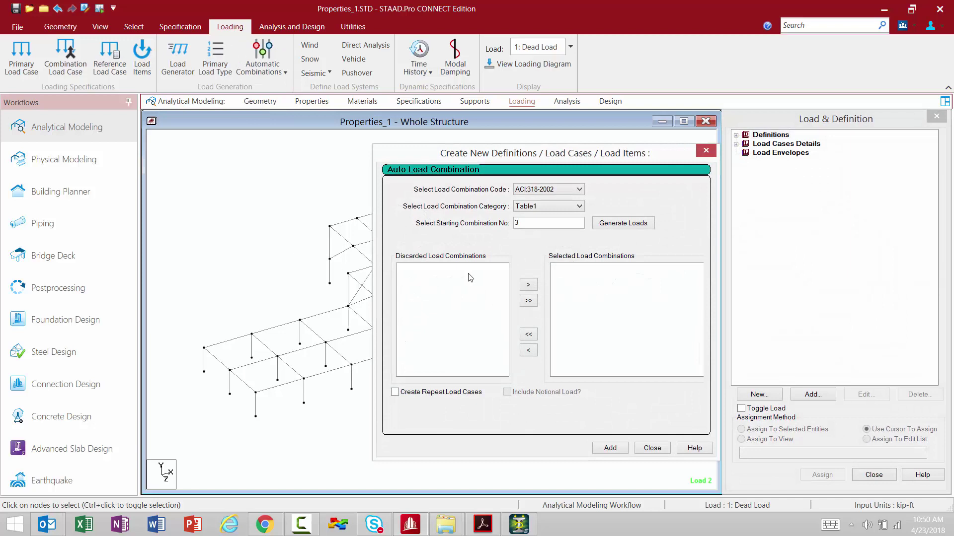
click(548, 191)
click(550, 198)
click(618, 224)
click(610, 449)
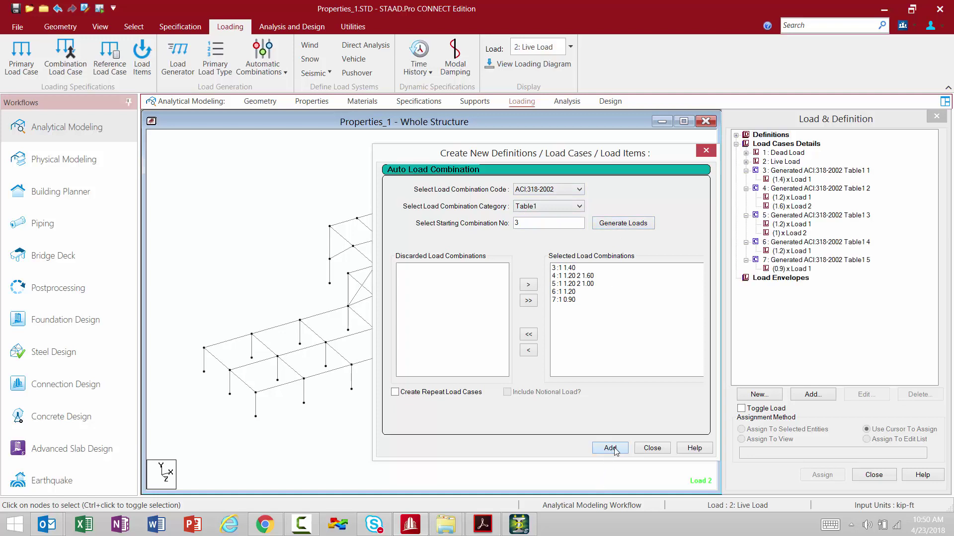
click(652, 449)
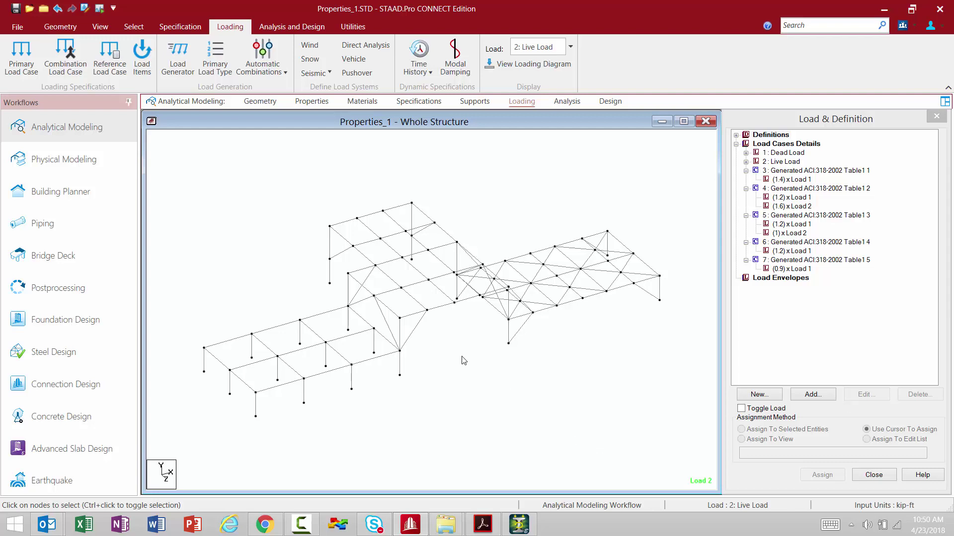
Review the auto combination rules for ACI:318-2002 and IBC-2012, including the IBC-2012 Table11 ASD wind category, without editing them.
click(266, 74)
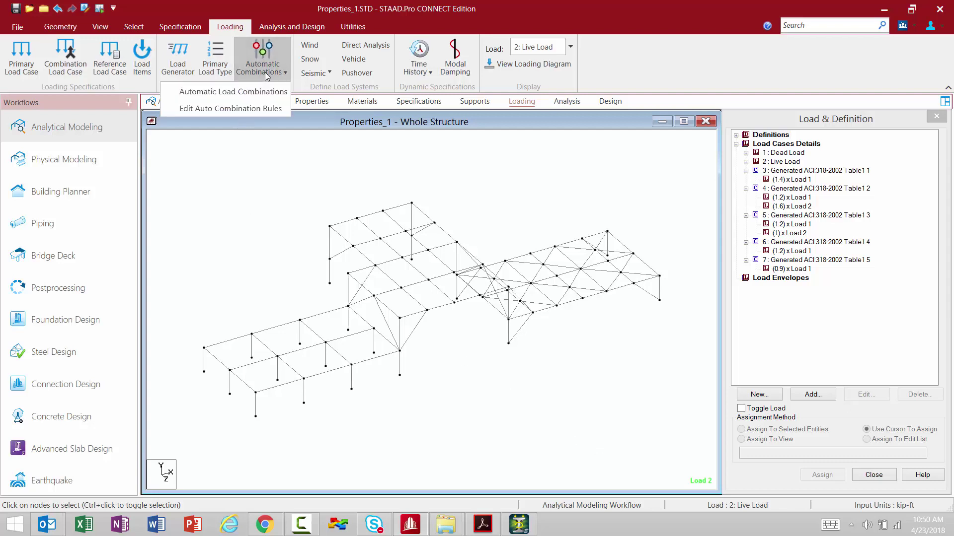
click(184, 109)
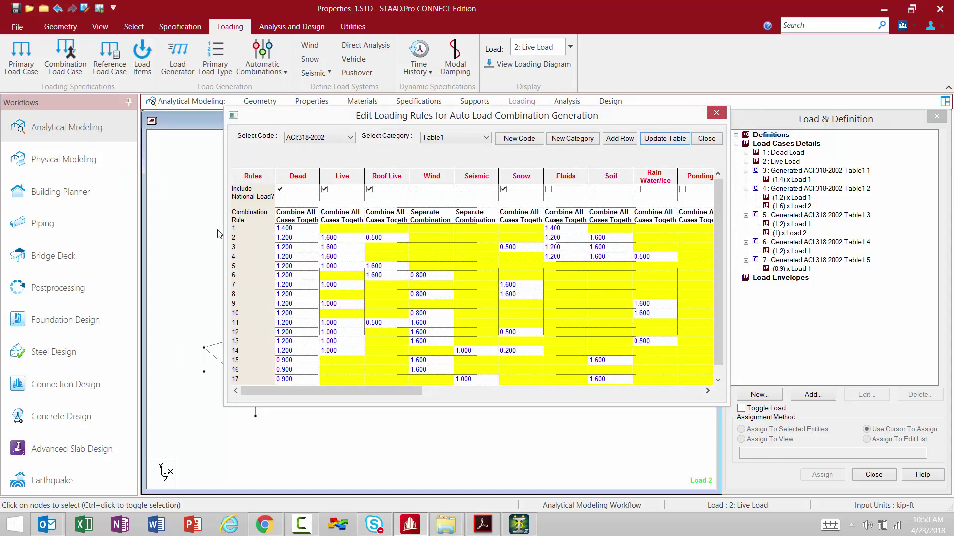
click(297, 139)
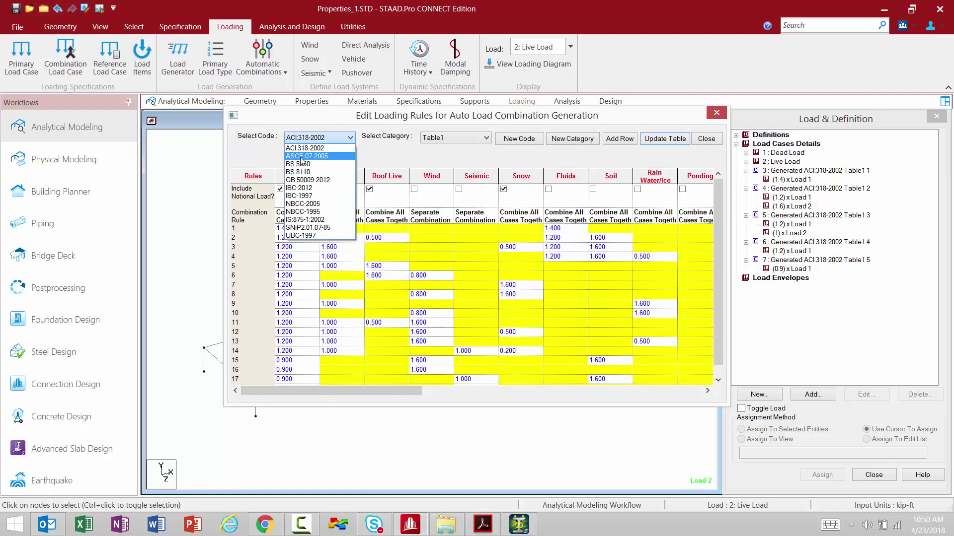
click(302, 193)
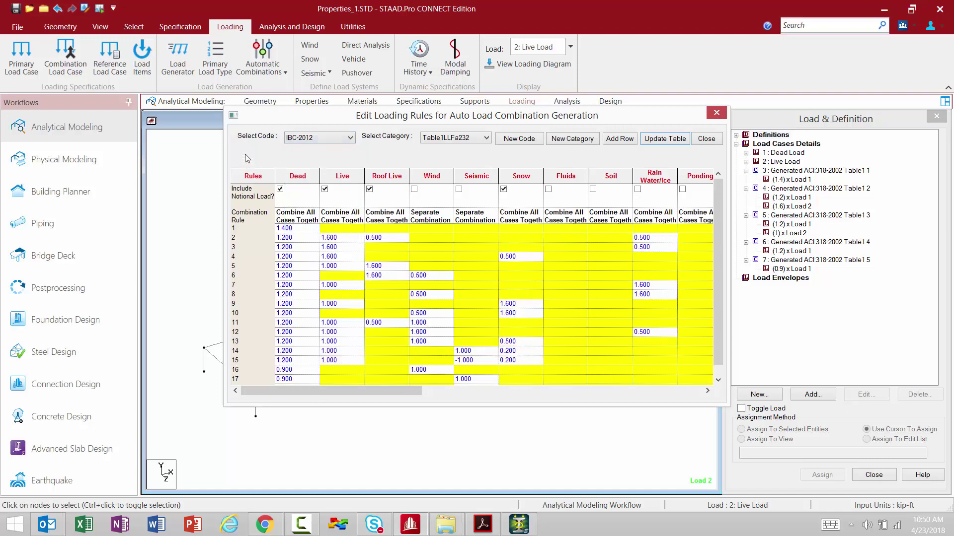
click(447, 141)
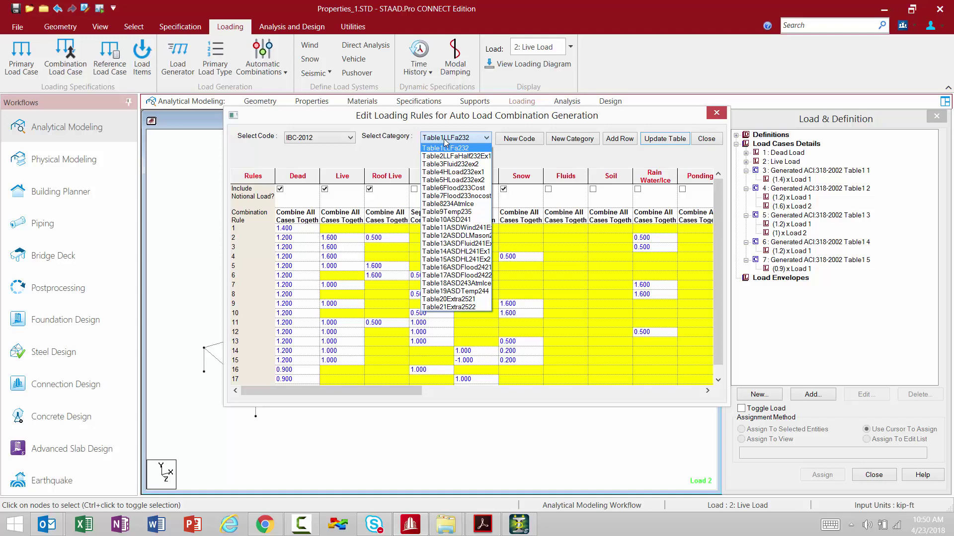
click(449, 227)
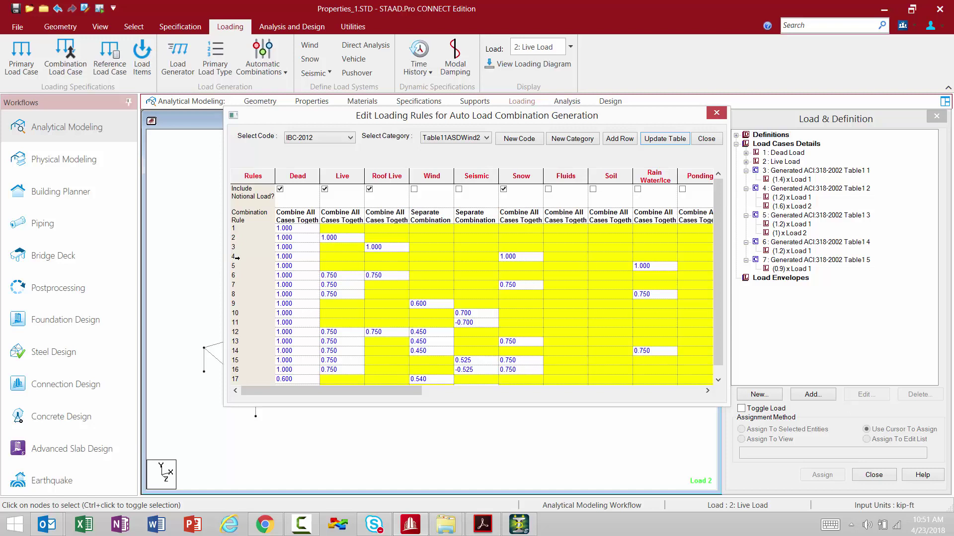
click(706, 140)
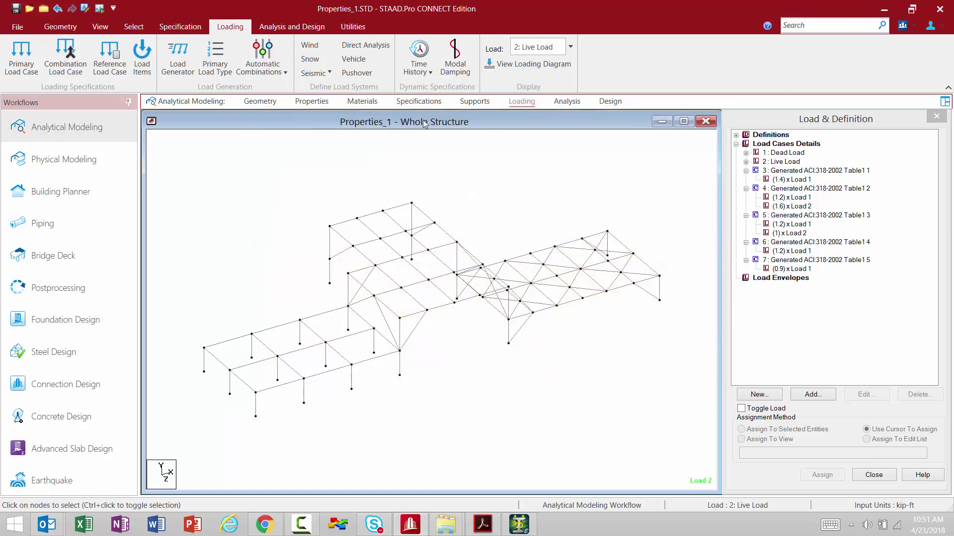